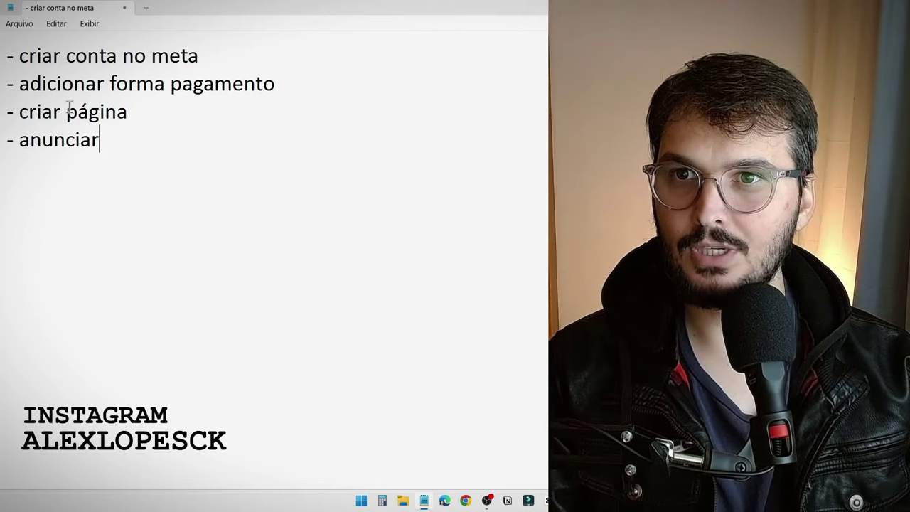
left_click_drag(197, 63, 19, 62)
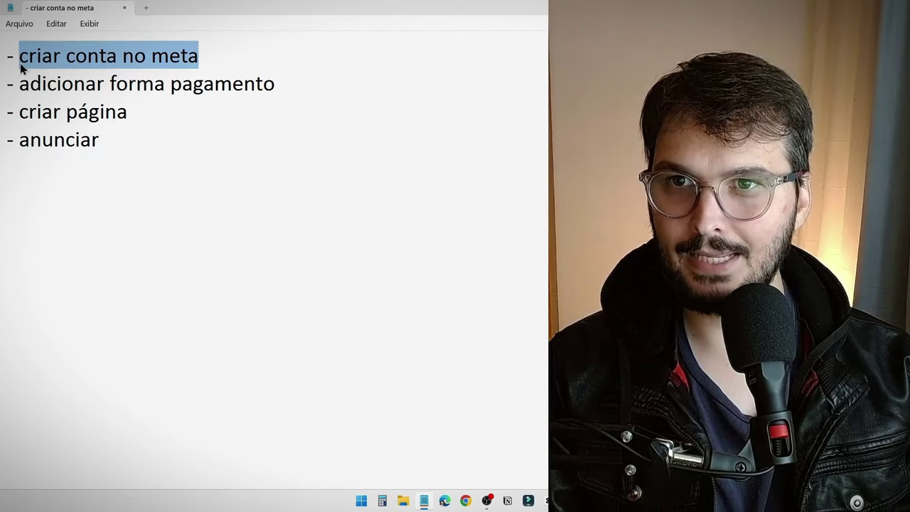
left_click_drag(63, 83, 329, 81)
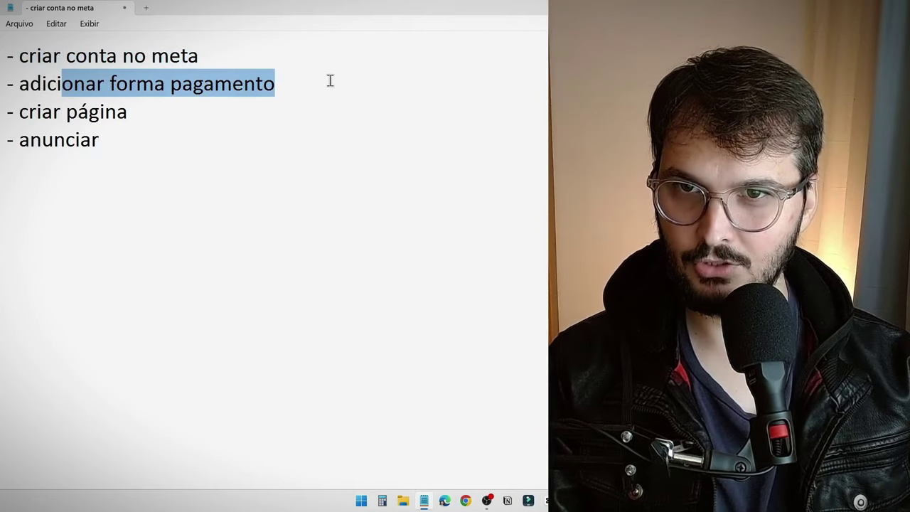
left_click(93, 118)
left_click_drag(91, 140, 7, 139)
left_click(104, 141)
left_click_drag(103, 141, 5, 36)
left_click(437, 299)
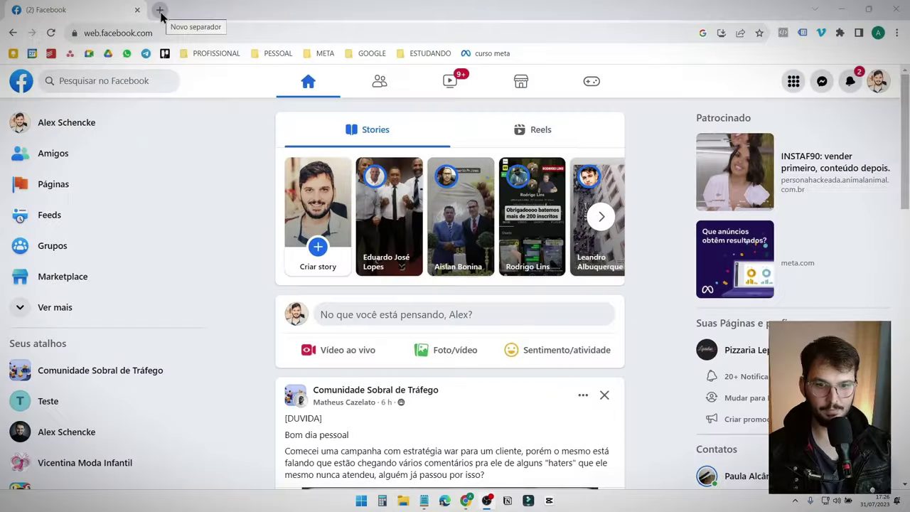
Step: Open a new browser tab and search for "google"
left_click(159, 10)
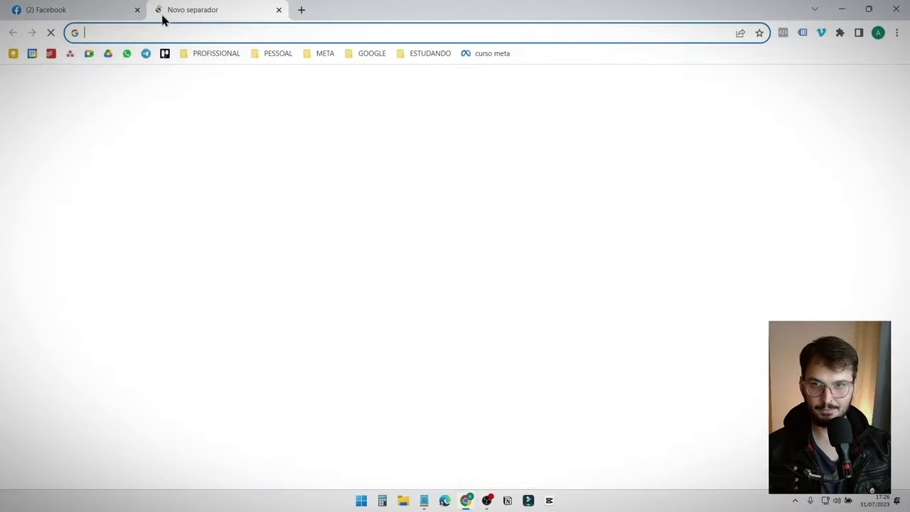
left_click(73, 17)
left_click(188, 12)
left_click(113, 34)
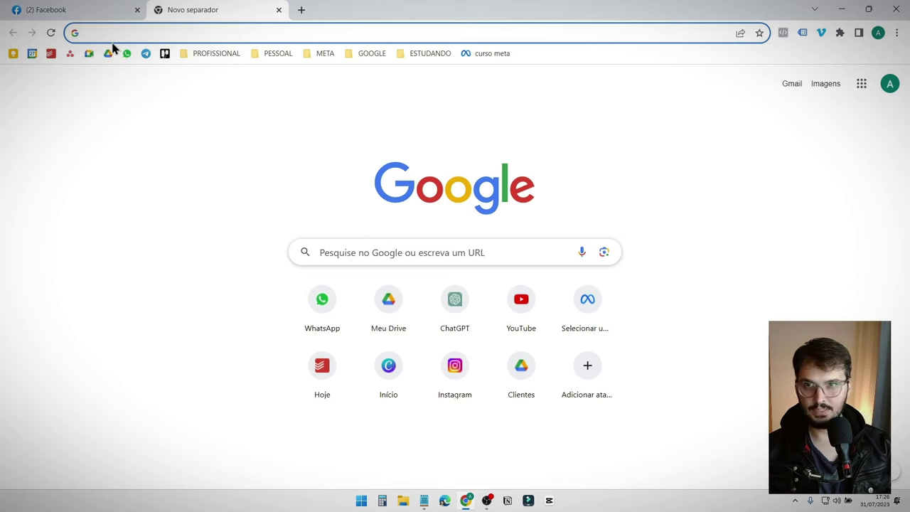
type("google")
key("Return")
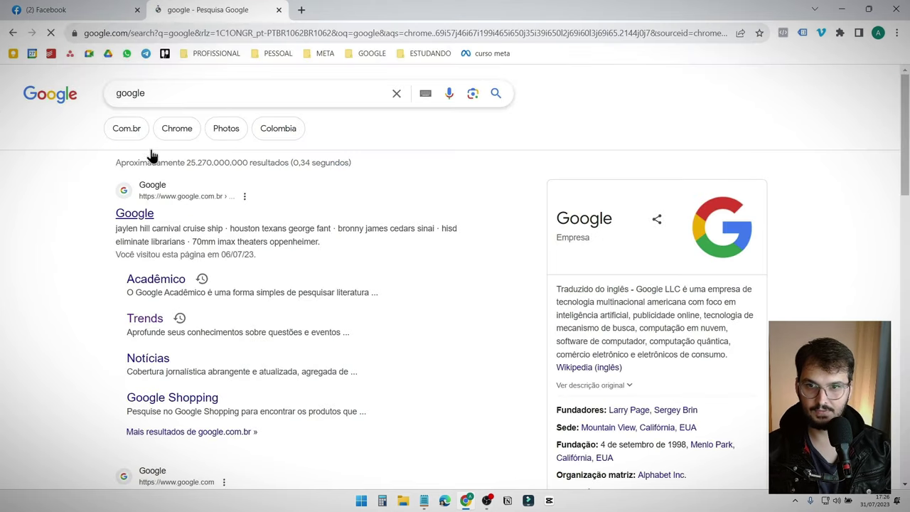
Step: Search Google for "gerenciador de negócios facebook" and open the campaigns list of Facebook's Gerenciador de Anúncios
double_click(144, 95)
type("gere")
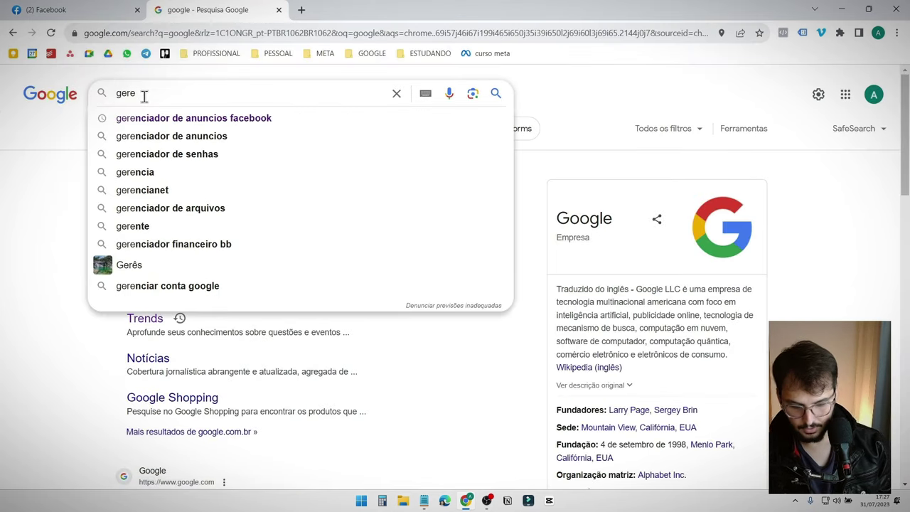
type("nciador de negócios facebook")
key("Return")
left_click(185, 215)
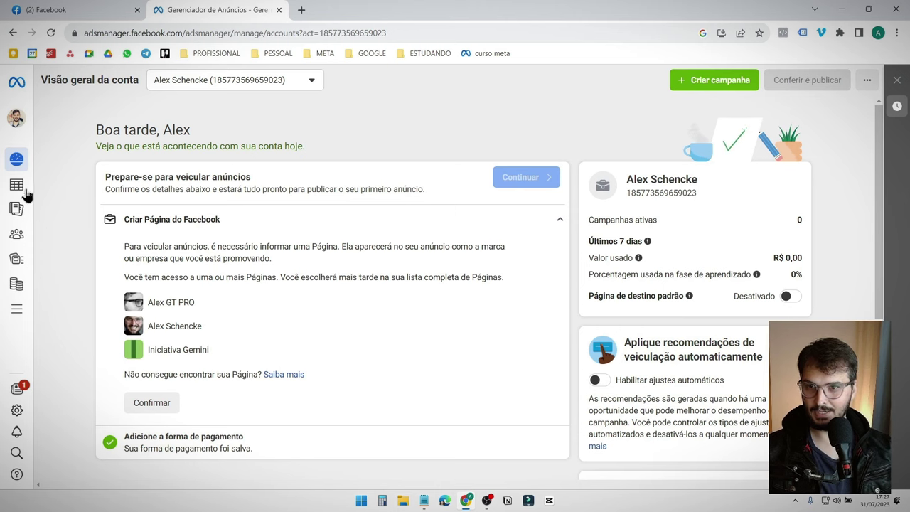
mouse_move(25, 193)
left_click(50, 203)
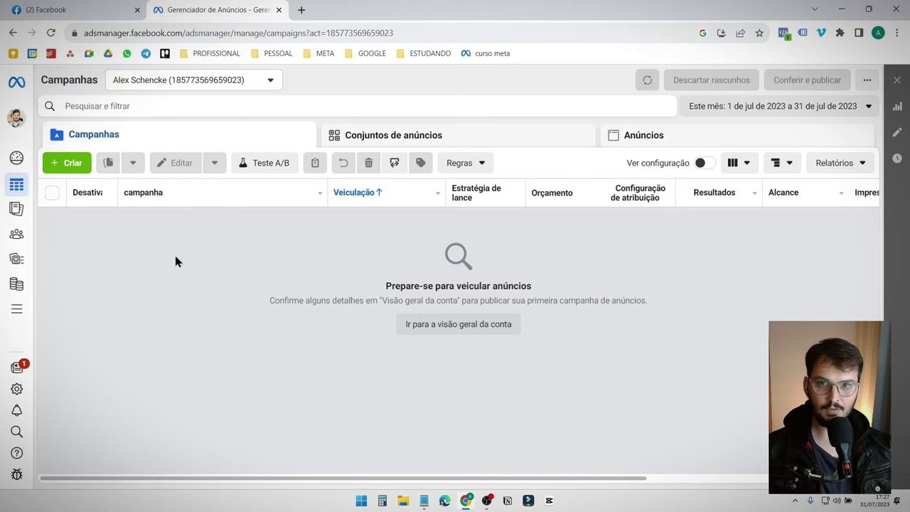
Step: Switch to Notepad and delete the "- criar conta no meta" item from the checklist
left_click(426, 499)
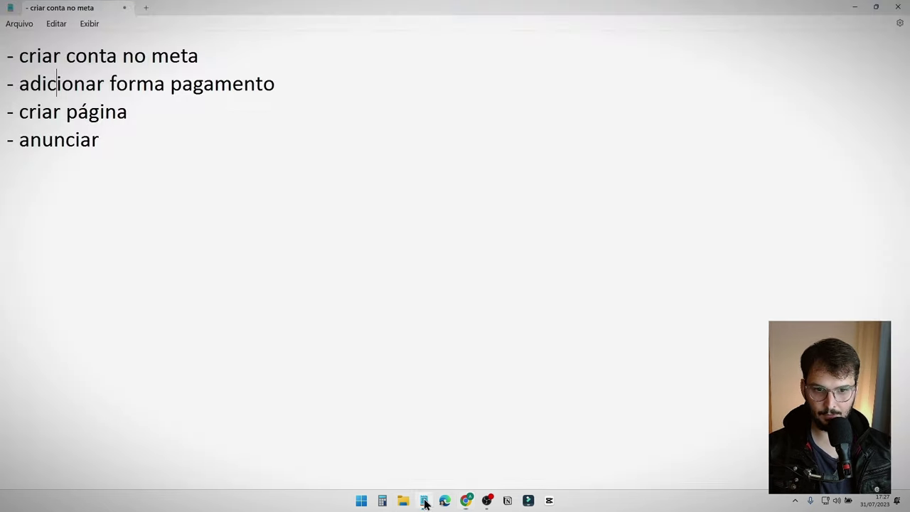
left_click_drag(19, 56, 202, 57)
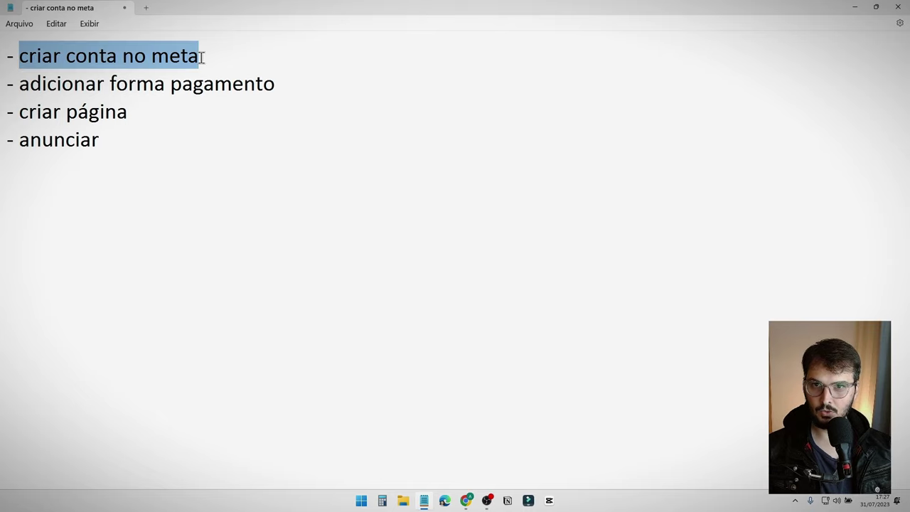
key("BackSpace")
key("BackSpace")
key("BackSpace")
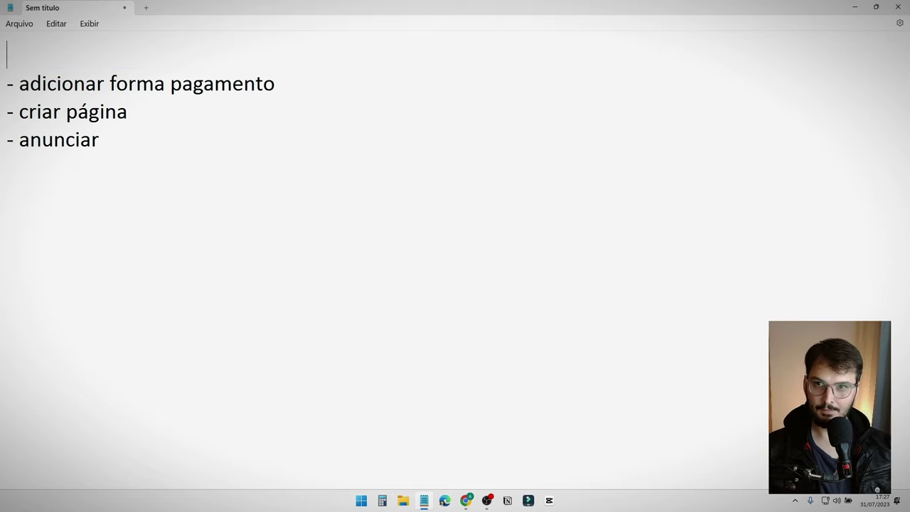
left_click_drag(282, 83, 9, 84)
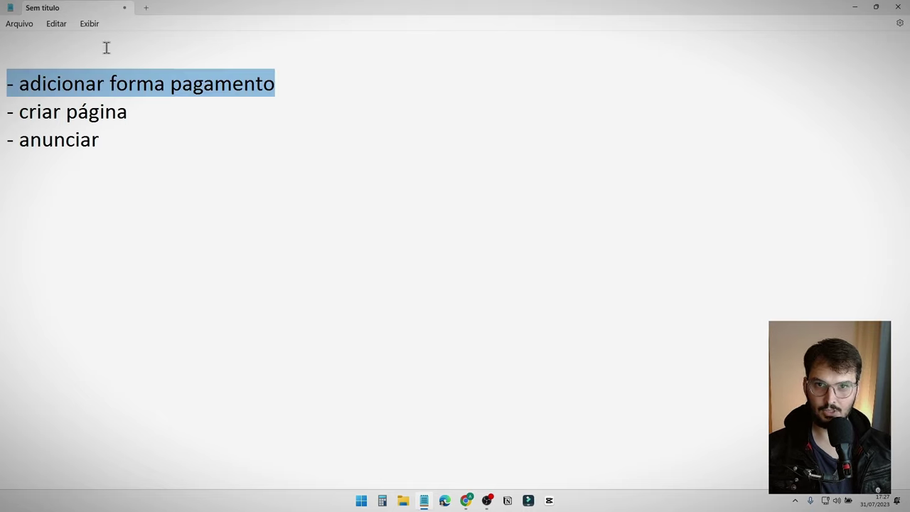
Step: Return to Gerenciador de Anúncios in the browser and open the payment settings under Cobrança e pagamentos
left_click(855, 7)
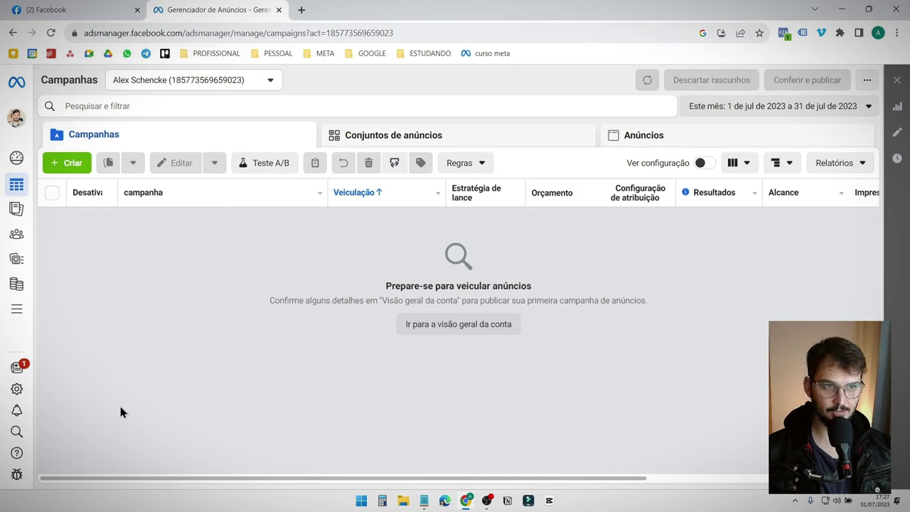
left_click(42, 303)
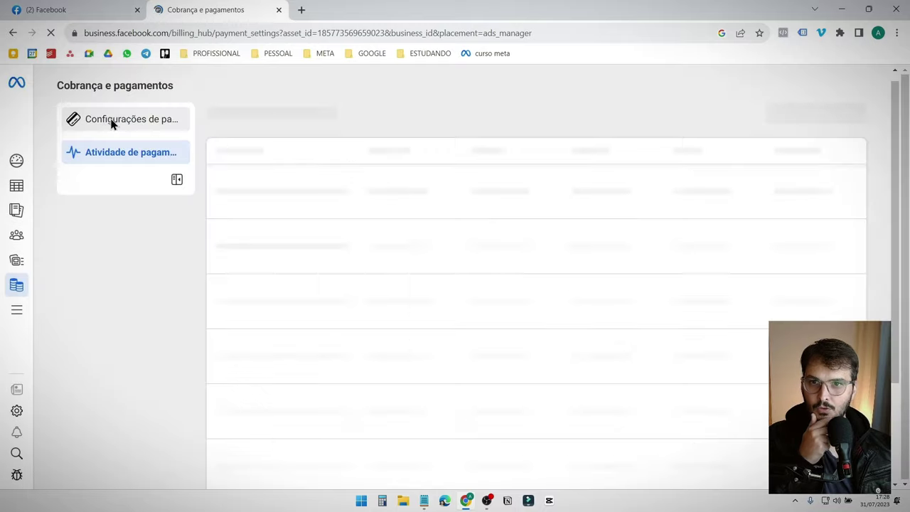
left_click(113, 121)
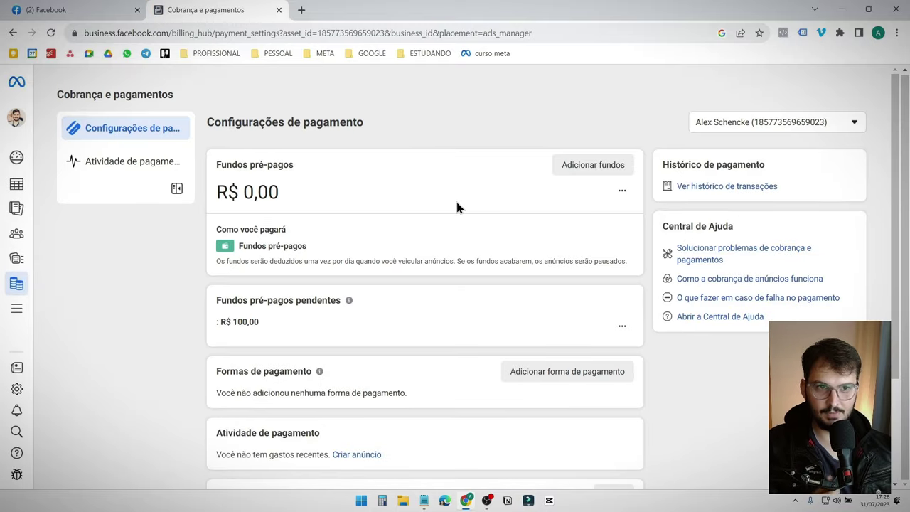
Step: Start adding a payment method to the ad account and proceed with Boleto Bancario
left_click(535, 373)
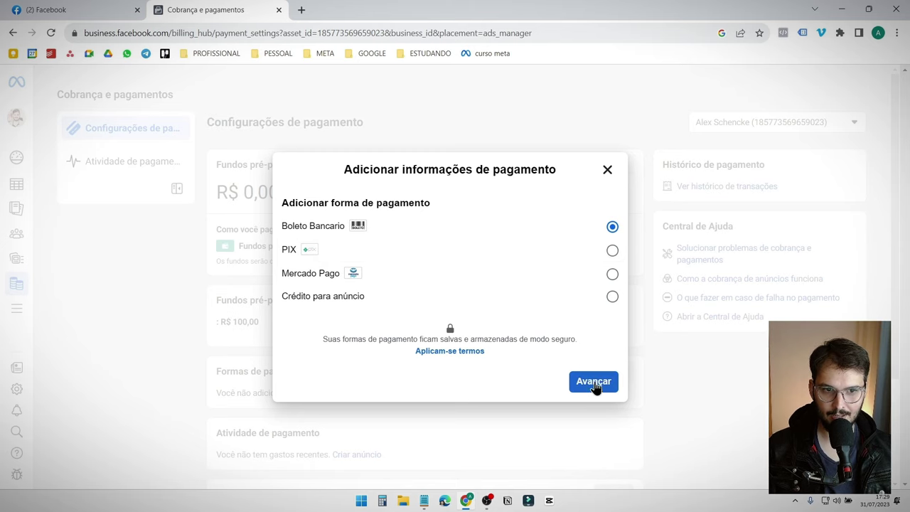
left_click(593, 382)
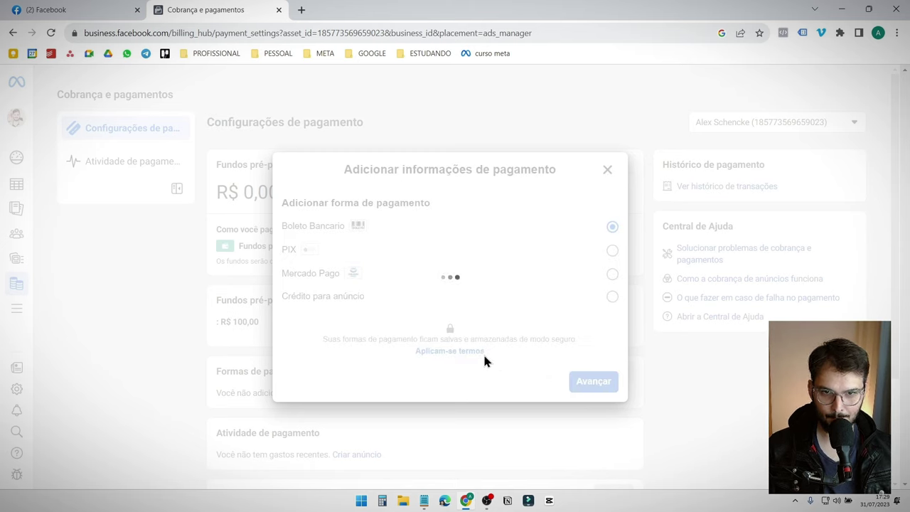
left_click(582, 339)
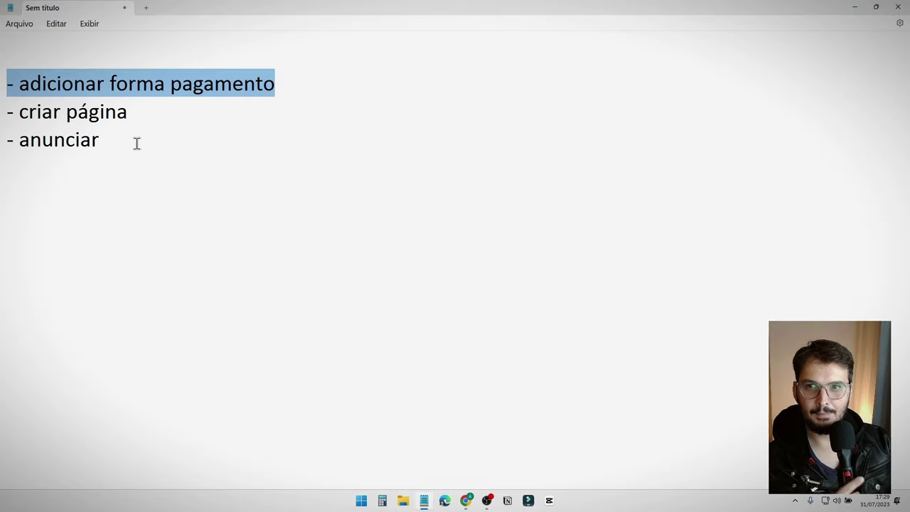
Step: Add the note "cpf ou cnpj" two lines below the "anunciar" item in the Notepad checklist
left_click(136, 143)
key("Return")
key("Return")
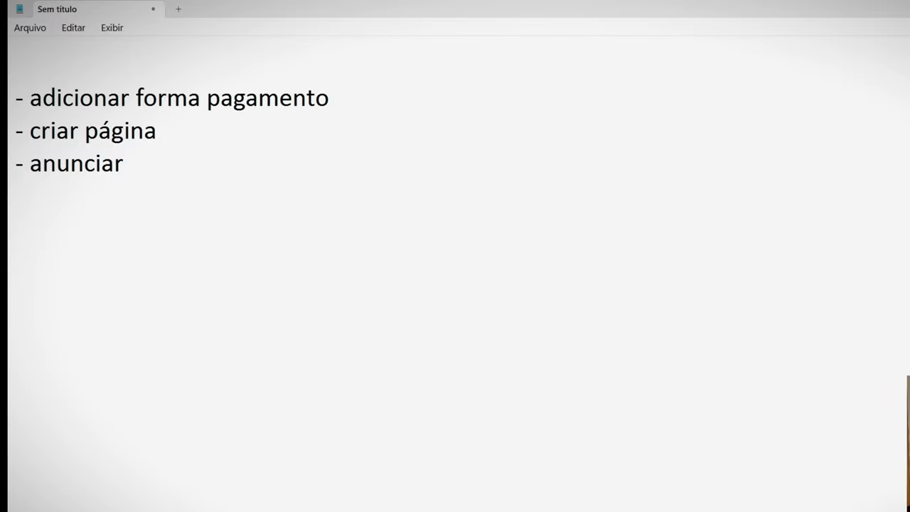
type("cpf ou cnpj")
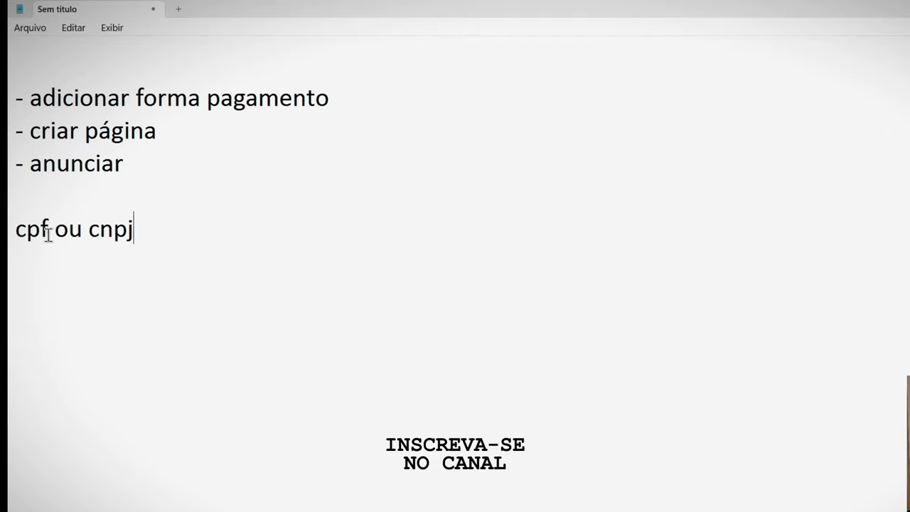
left_click_drag(46, 230, 13, 243)
left_click(90, 245)
left_click_drag(90, 238, 173, 240)
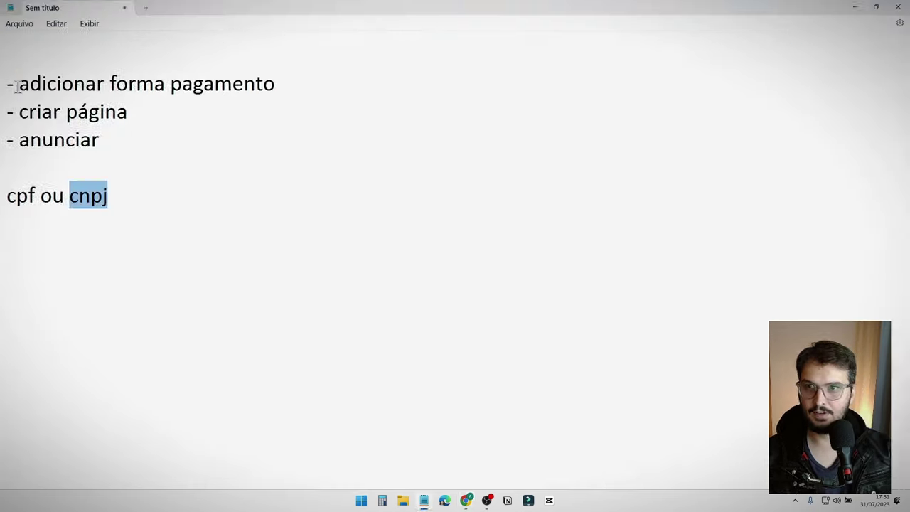
Step: Delete "adicionar forma pagamento" from the checklist and highlight the "criar página" item
left_click_drag(18, 84, 312, 86)
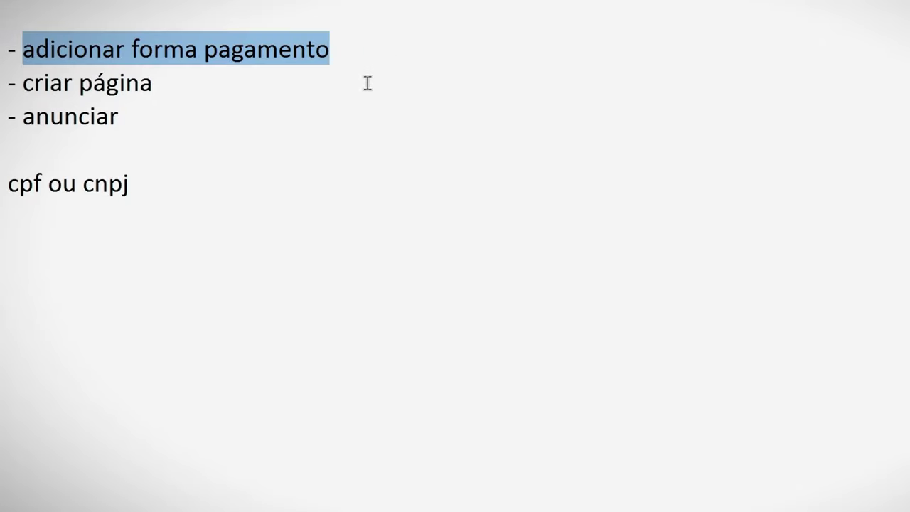
key("BackSpace")
left_click_drag(155, 84, 31, 78)
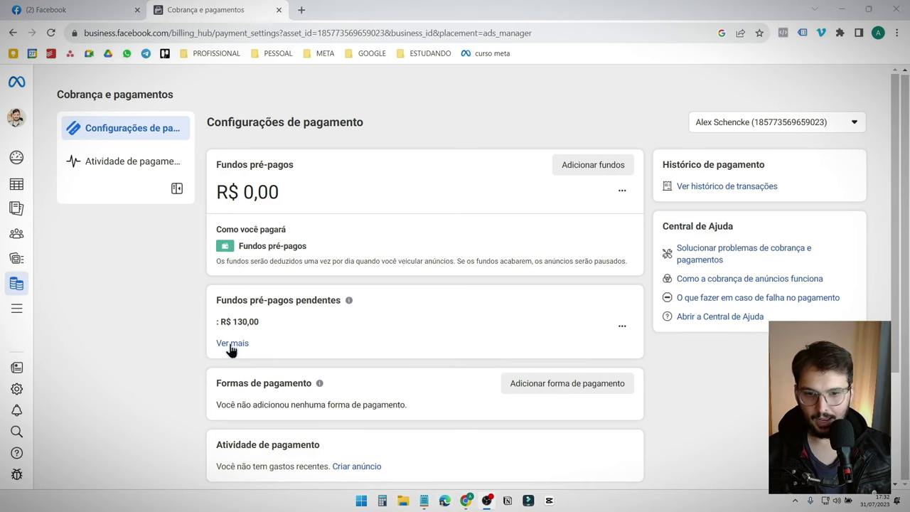
Step: Switch to the Facebook home page in the browser and open the form for creating a new Page
left_click(95, 13)
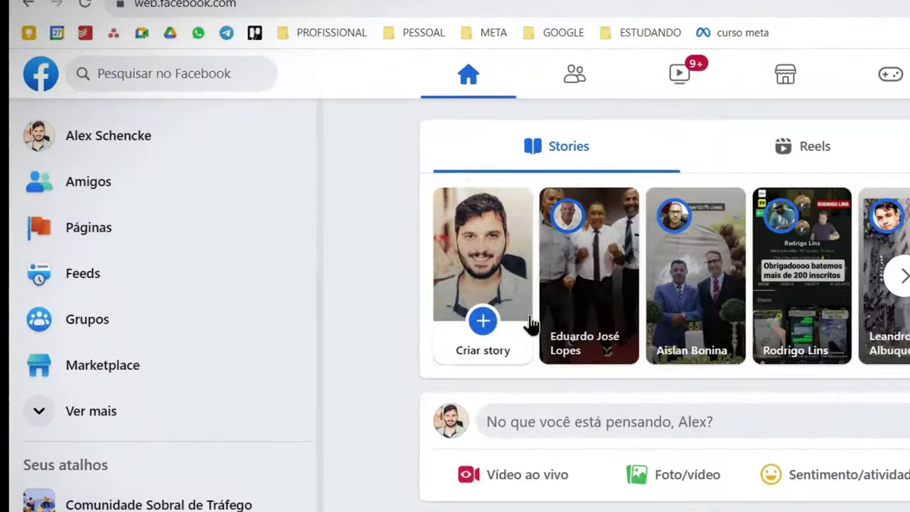
left_click(76, 228)
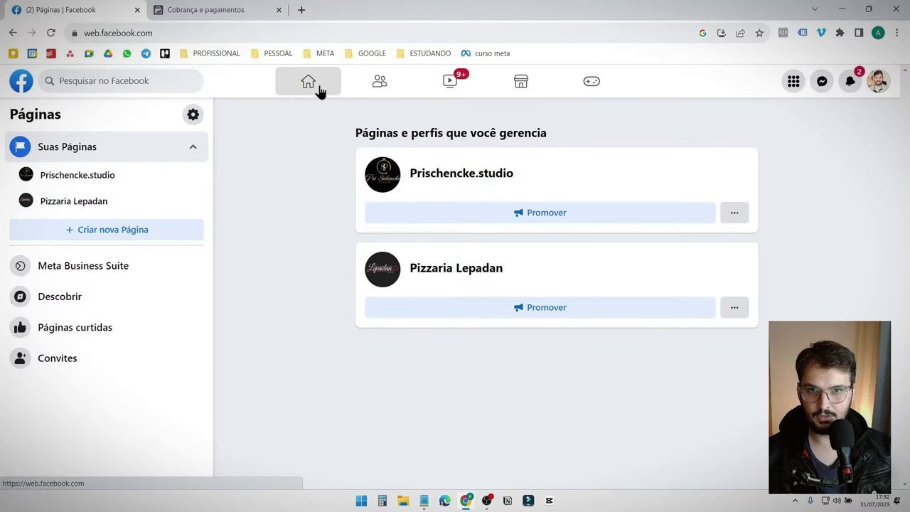
left_click(317, 88)
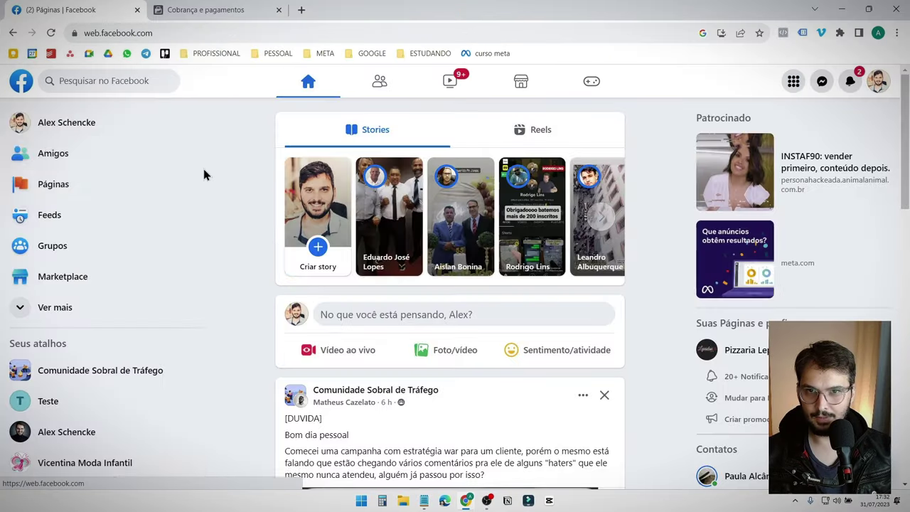
left_click(47, 307)
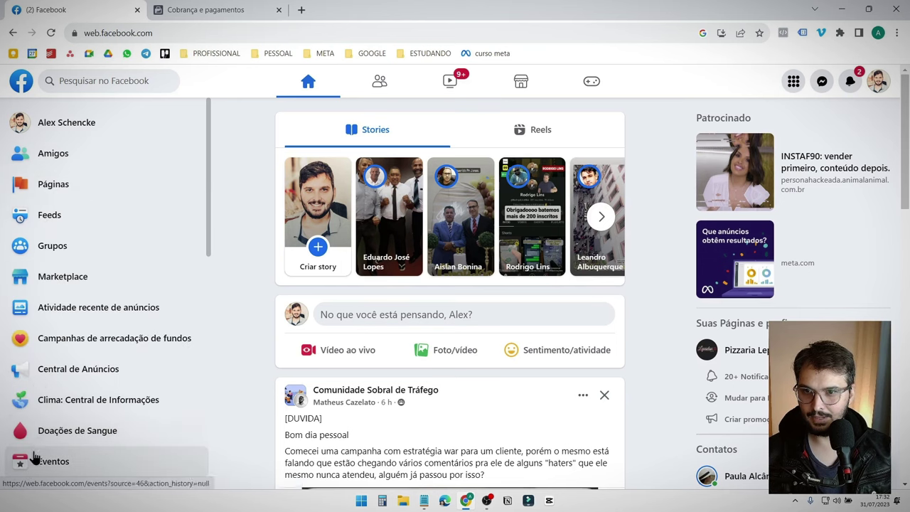
left_click(43, 185)
left_click(121, 230)
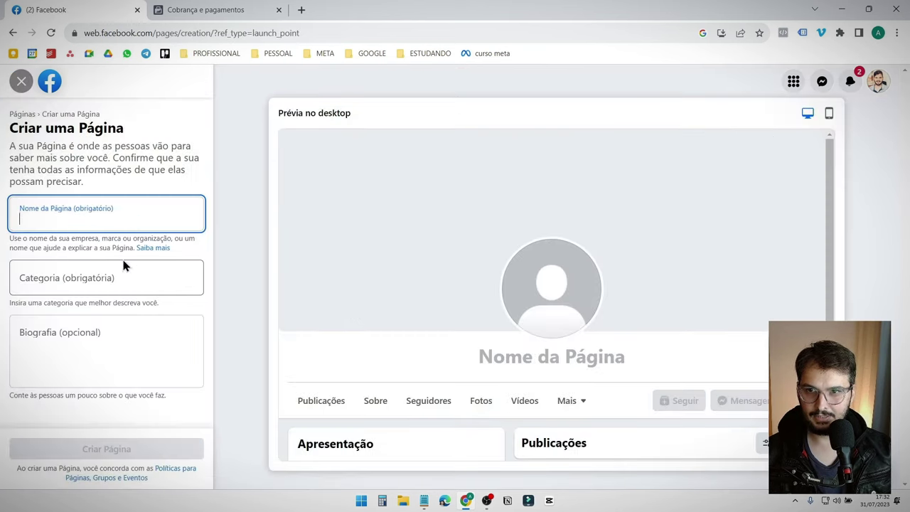
Step: Create a Page named "Tstets" in the category Agência de publicidade, leaving the biography empty
type("tstets")
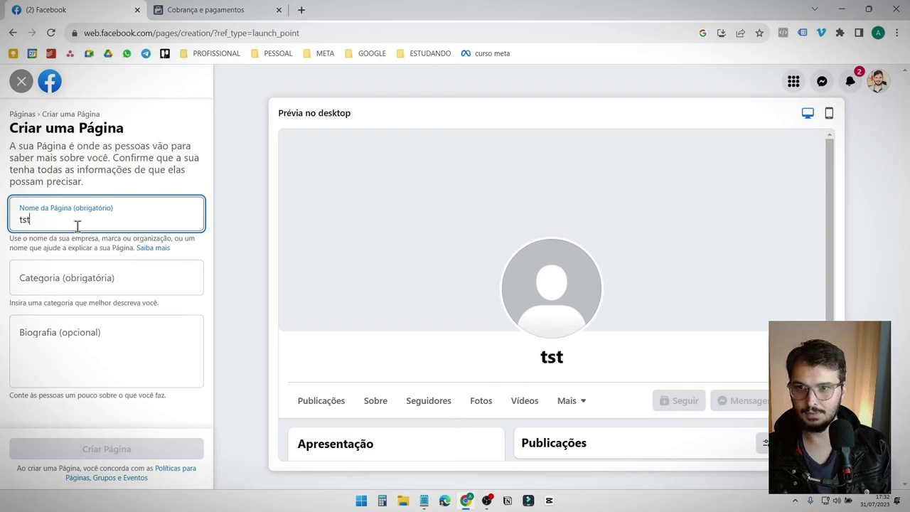
left_click(85, 287)
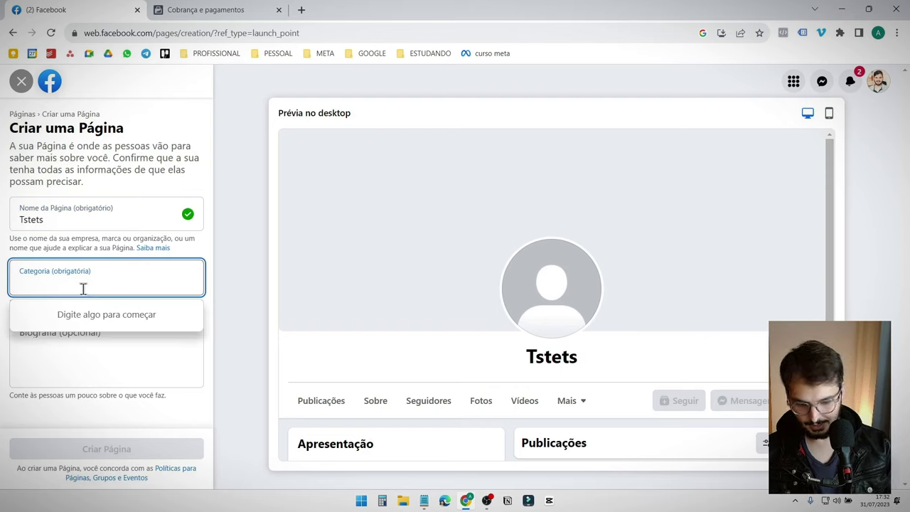
type("a")
left_click(93, 337)
left_click(98, 374)
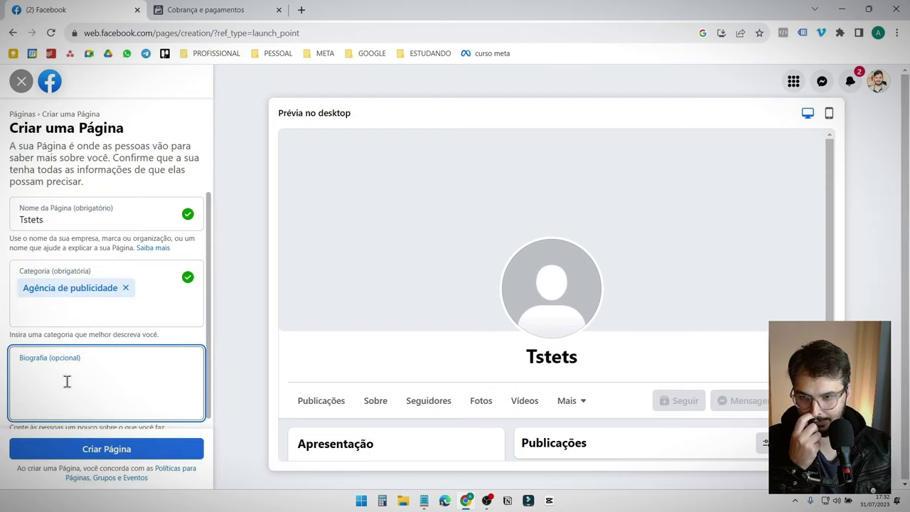
left_click(103, 458)
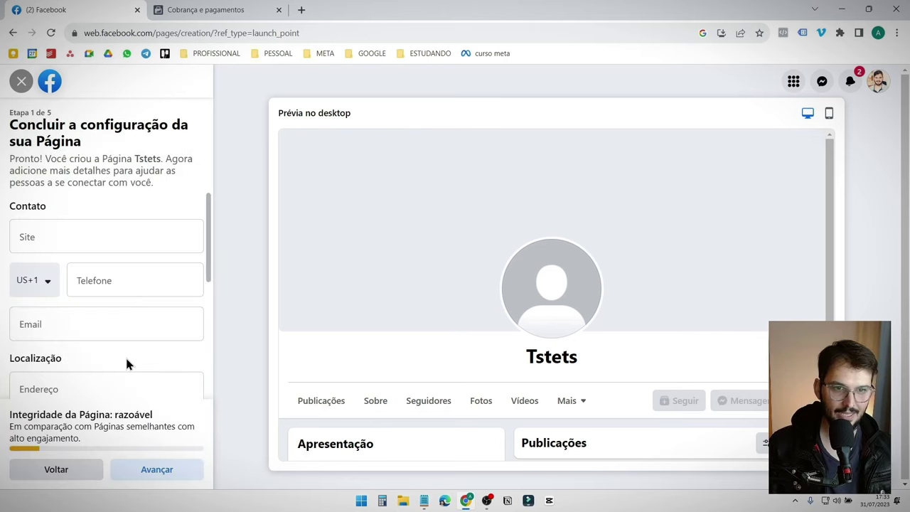
Step: Leave the Page's contact and location details blank and continue to the Page customization stage
left_click(27, 236)
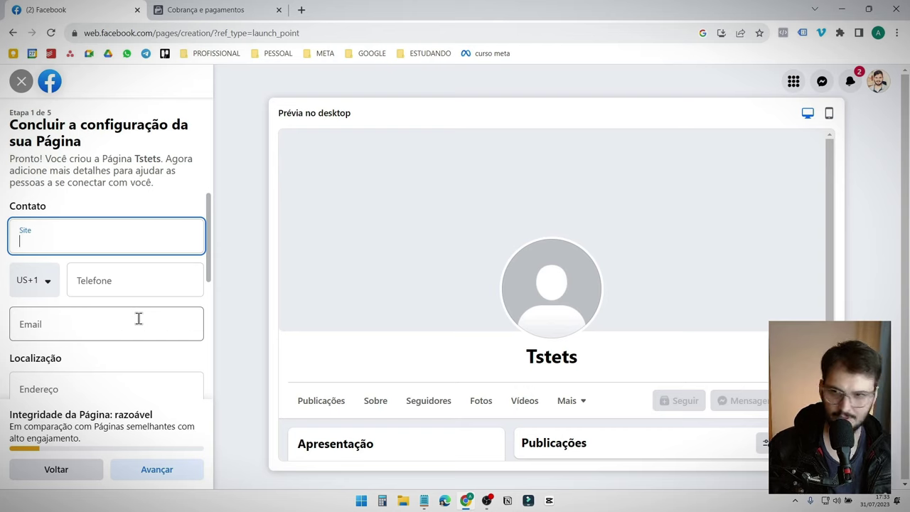
left_click(50, 291)
left_click(126, 258)
scroll(137, 270, "down", 1)
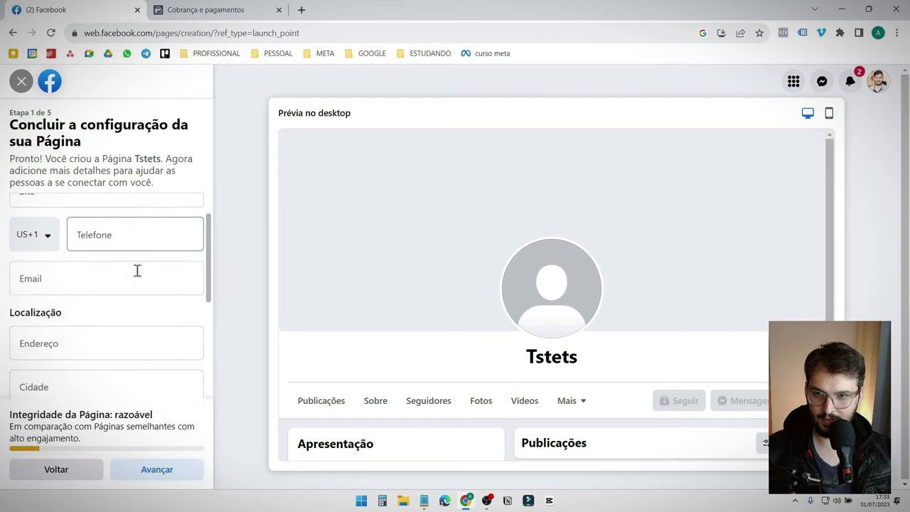
left_click(49, 266)
left_click(71, 331)
scroll(77, 356, "down", 1)
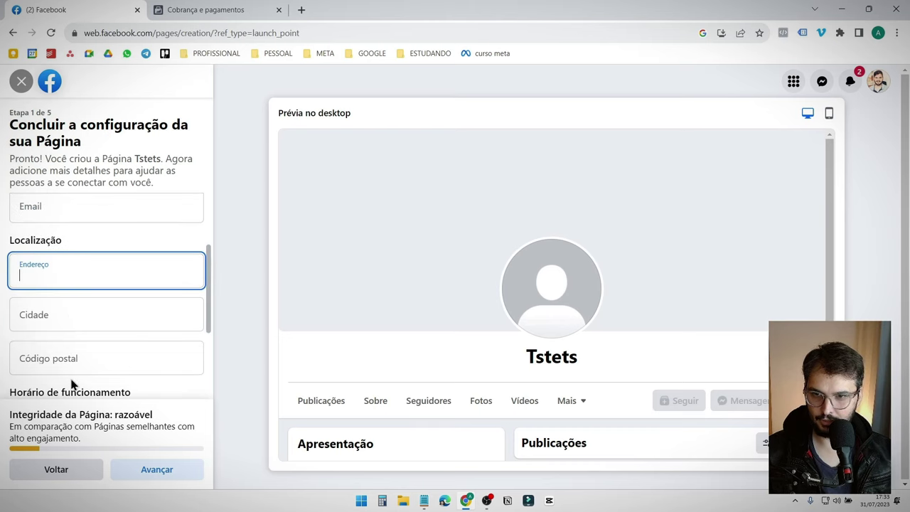
left_click(142, 475)
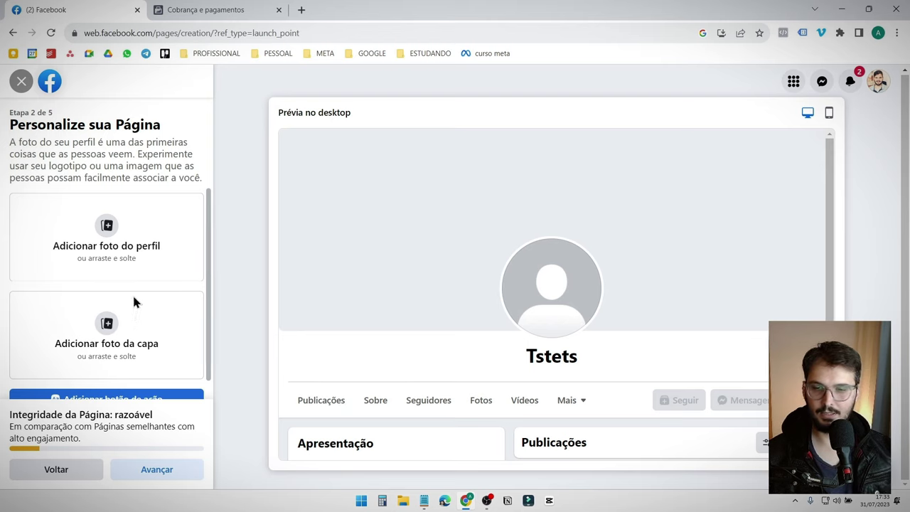
Step: Skip the Page's photos and action button, the WhatsApp connection and the friend invitations
scroll(134, 298, "down", 1)
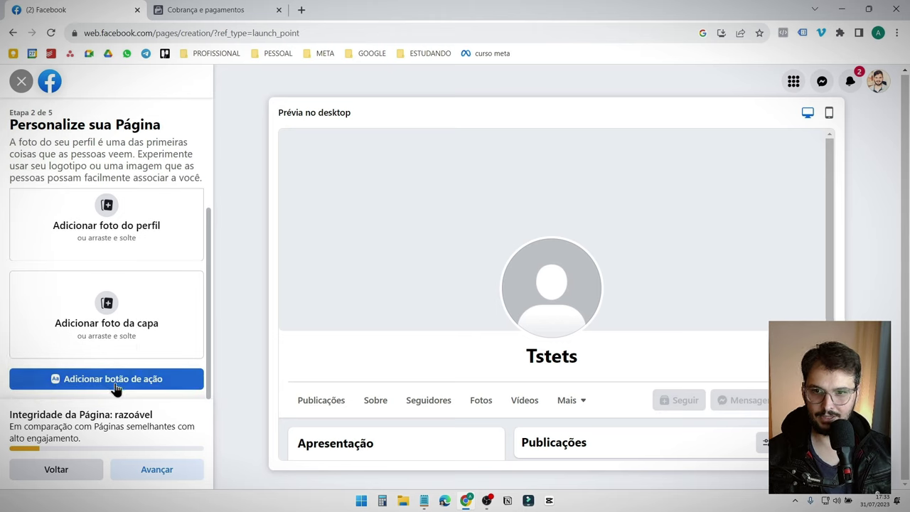
left_click(149, 475)
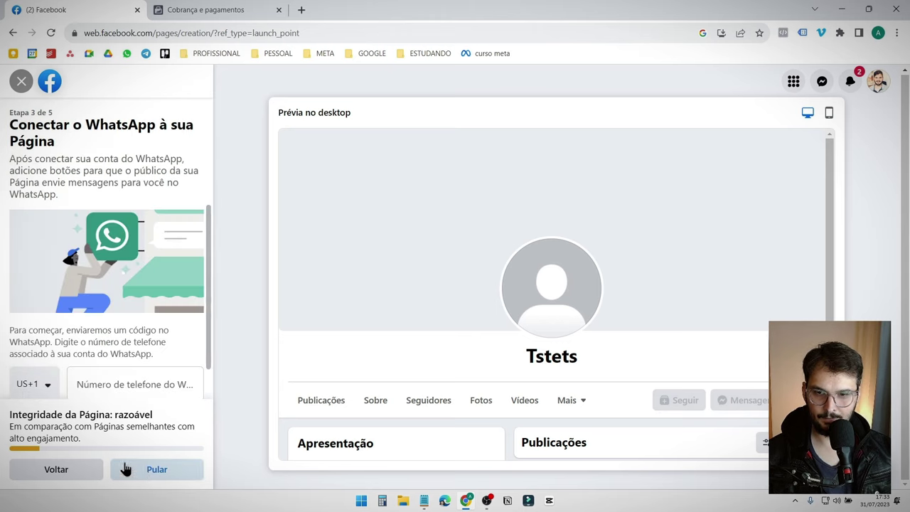
scroll(81, 384, "down", 1)
scroll(76, 266, "up", 1)
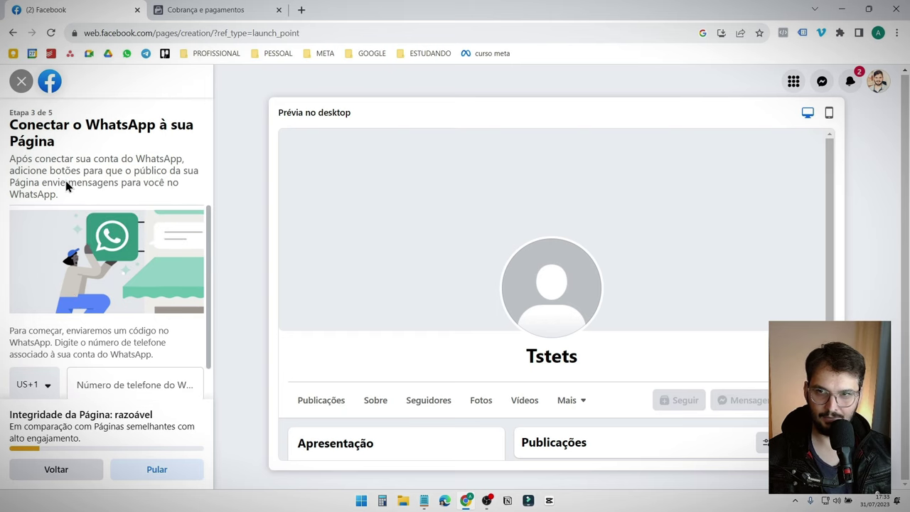
scroll(167, 372, "down", 1)
left_click(161, 470)
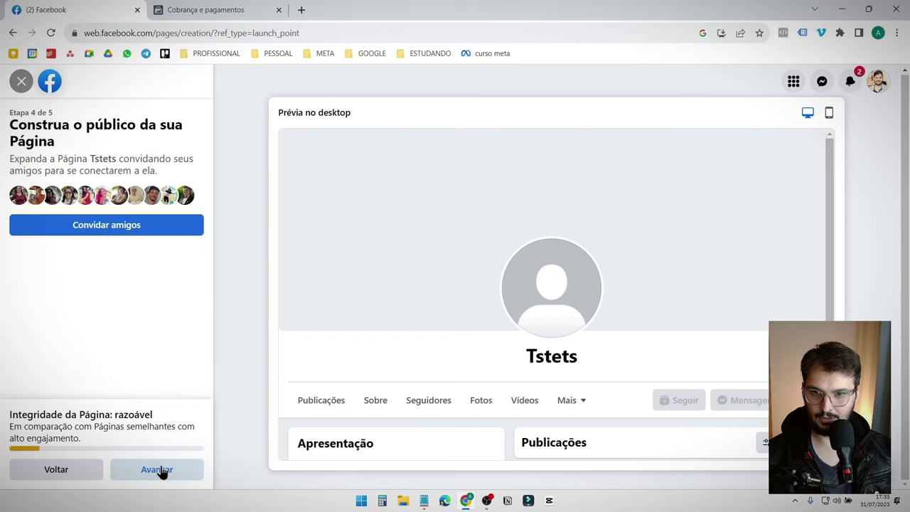
left_click(161, 470)
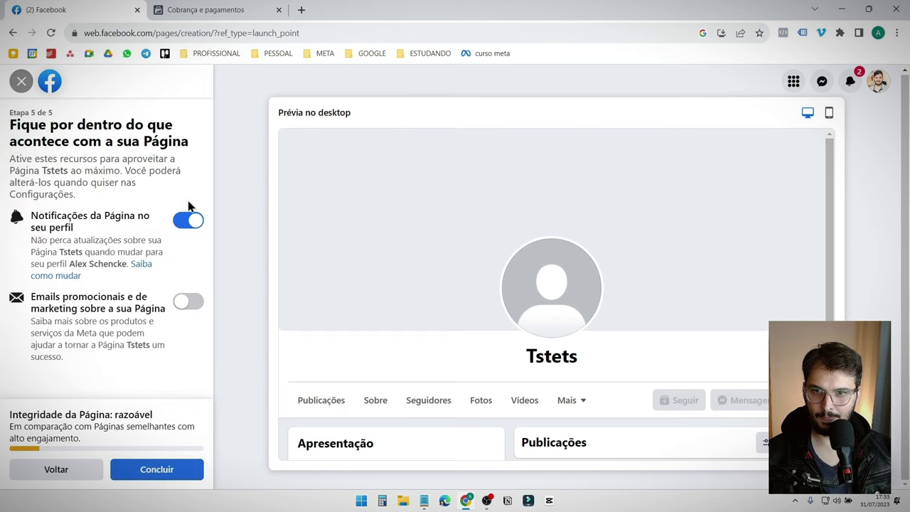
Step: Turn off the Page notifications on the personal profile and complete the Page setup
left_click(187, 224)
left_click(160, 463)
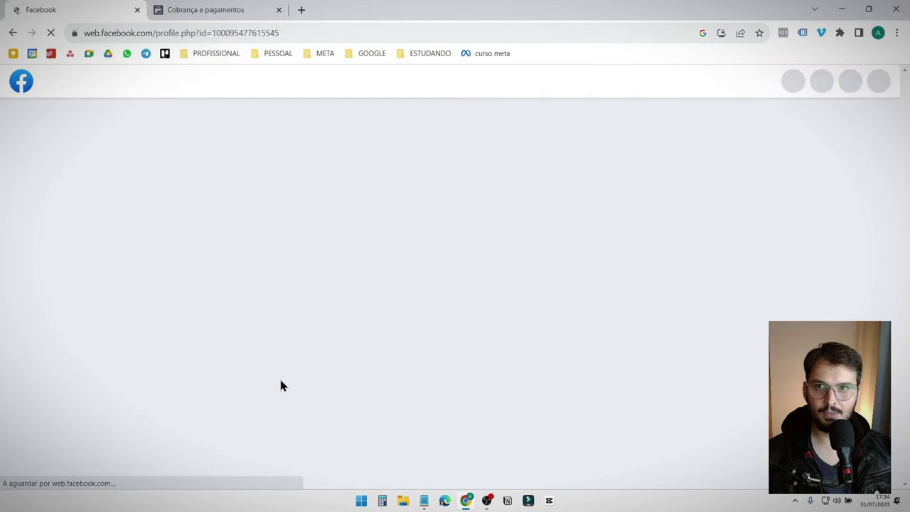
scroll(447, 414, "down", 2)
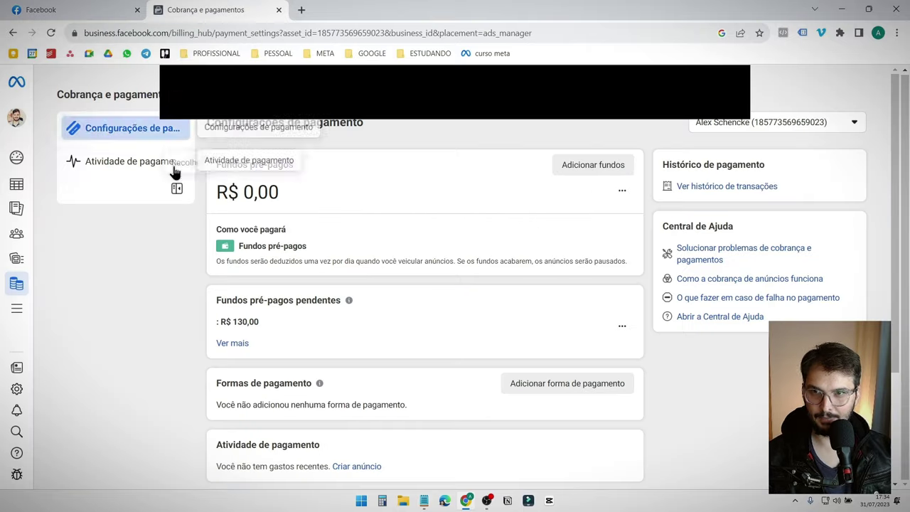
Step: Switch to Ads Manager, go to Campanhas and create a new campaign with the Engajamento objective
mouse_move(17, 186)
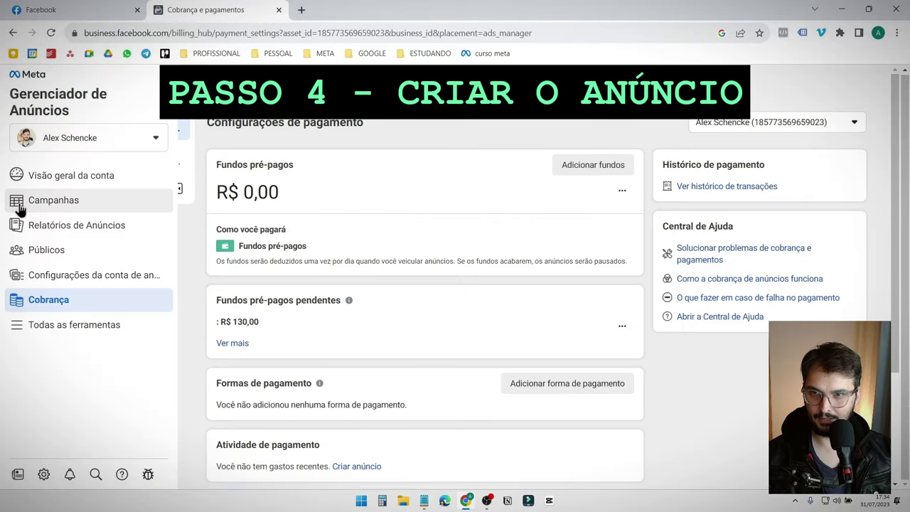
left_click(35, 213)
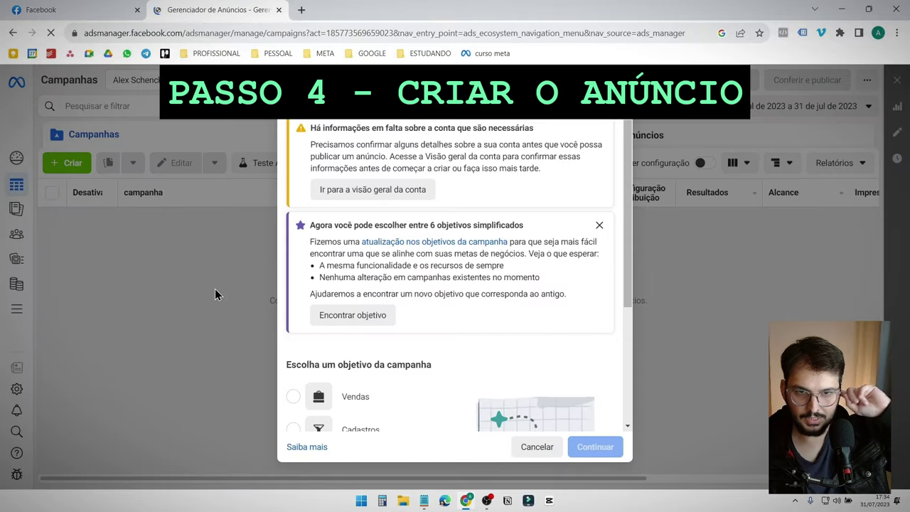
scroll(430, 298, "down", 2)
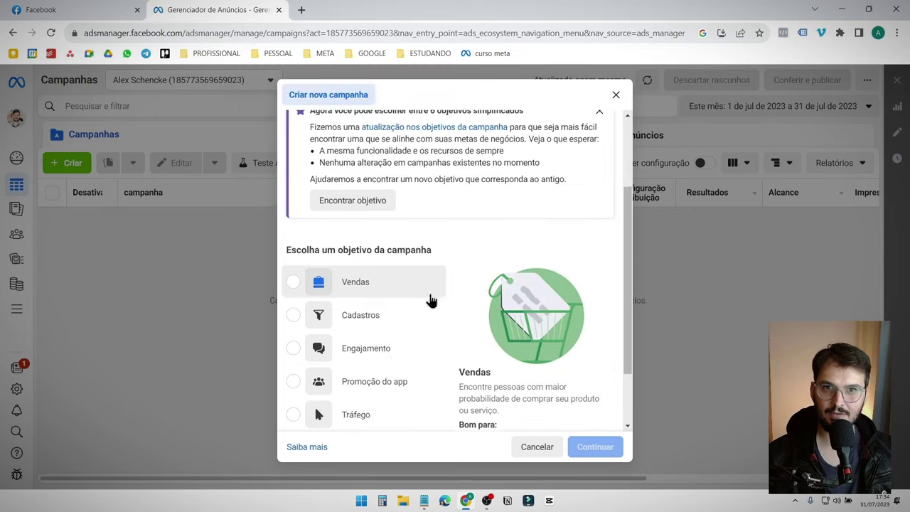
scroll(430, 302, "down", 1)
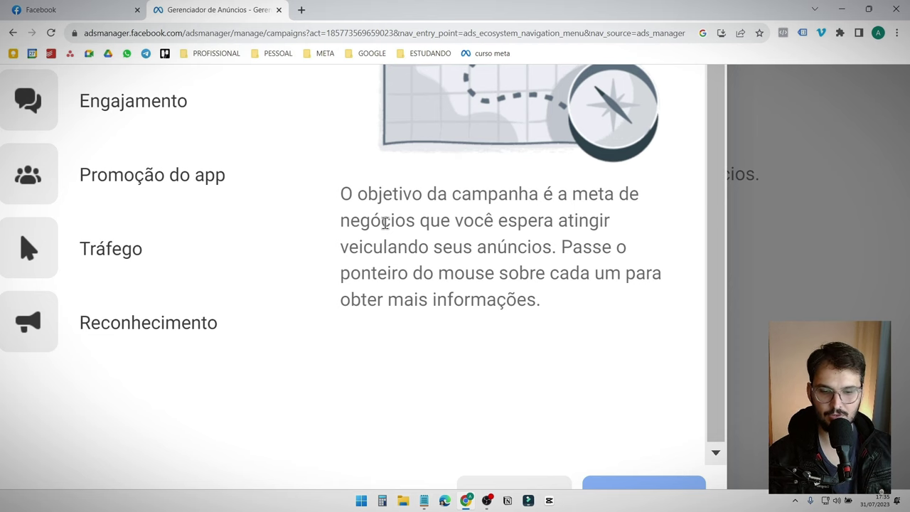
scroll(384, 222, "down", 5)
mouse_move(351, 217)
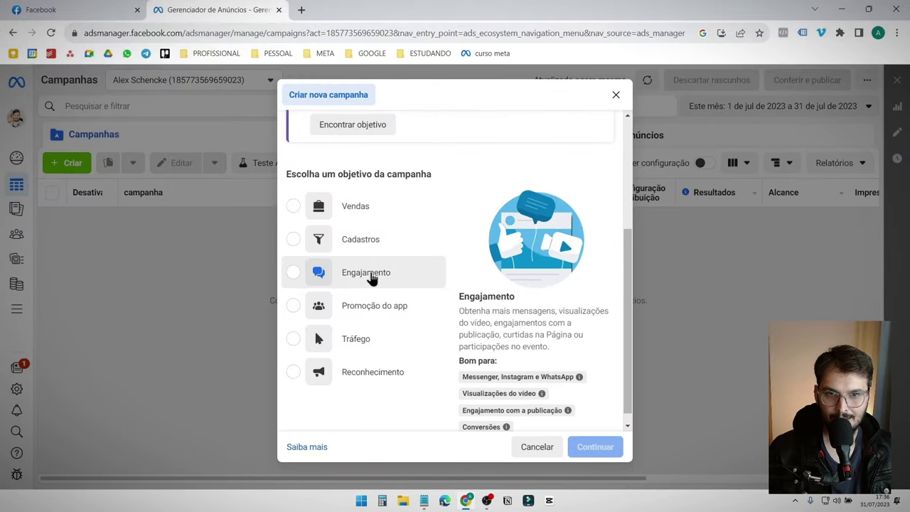
left_click(371, 277)
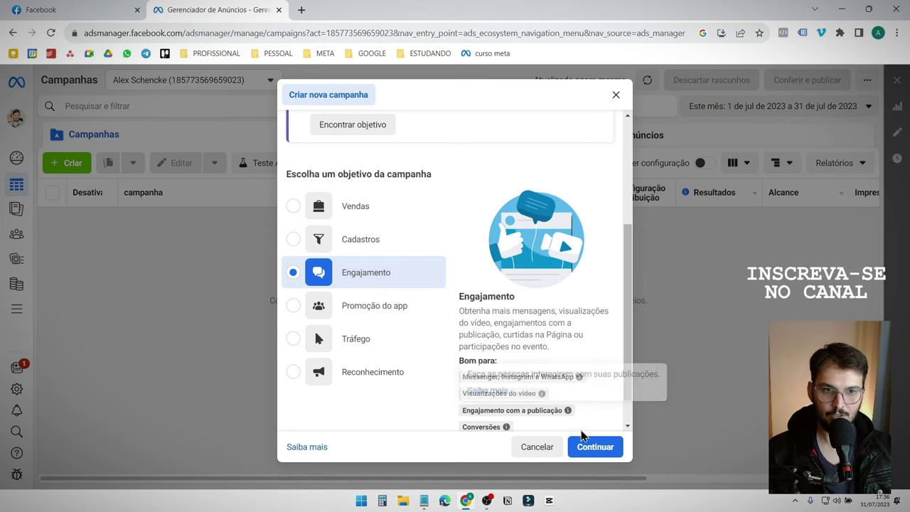
left_click(595, 448)
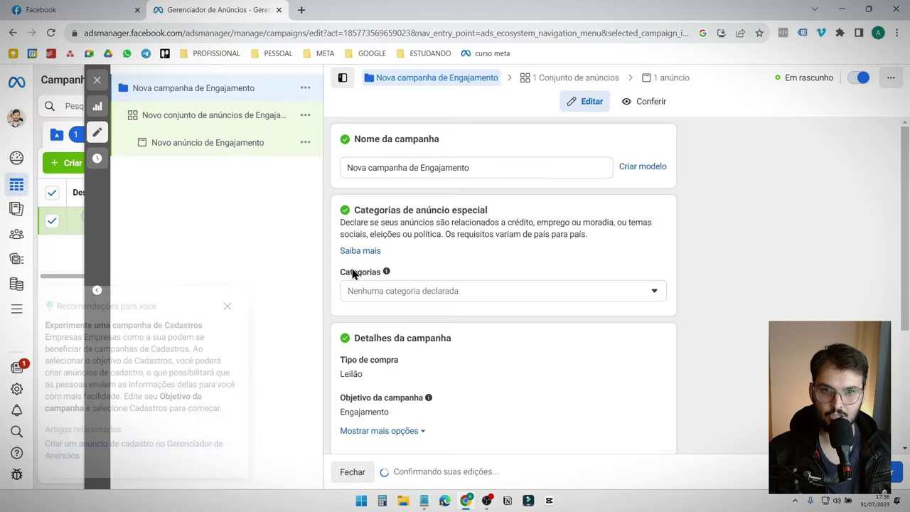
Step: In the new ad set, set the conversion location to No seu anúncio and the engagement type to Engajamento com a publicação
left_click(182, 122)
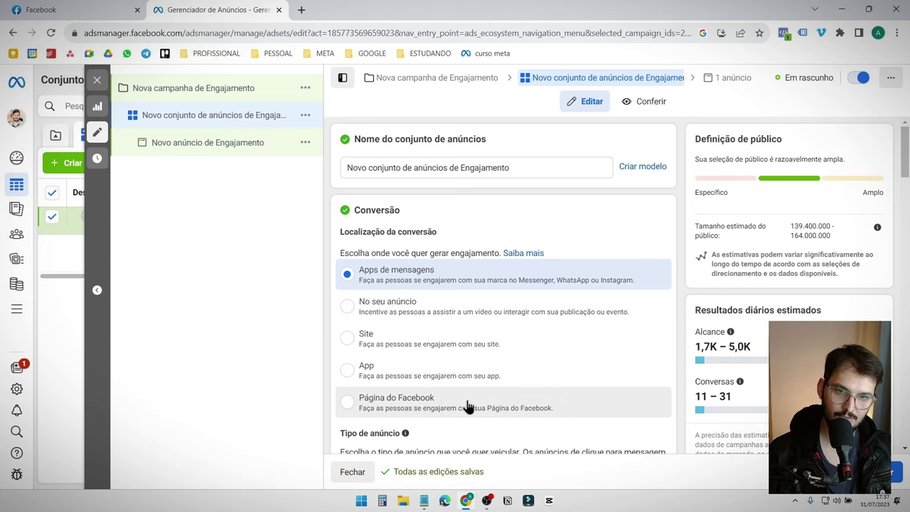
left_click(375, 321)
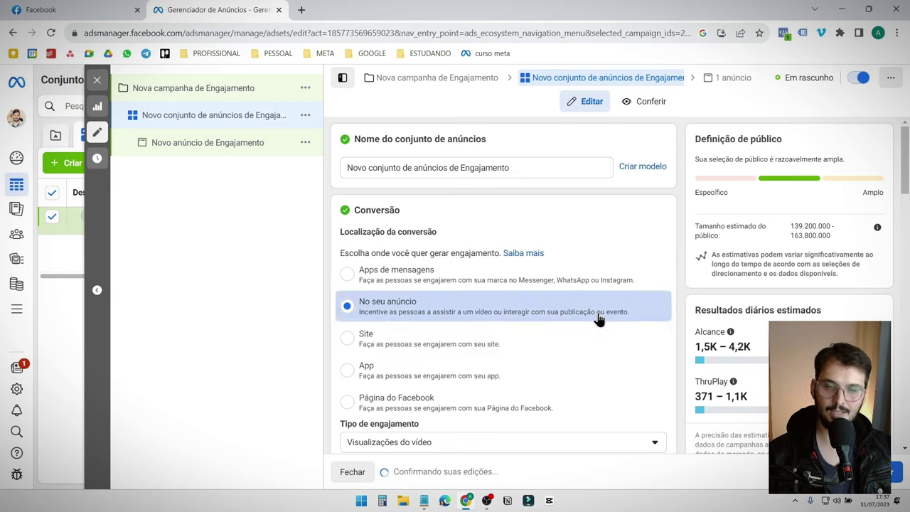
scroll(580, 322, "down", 5)
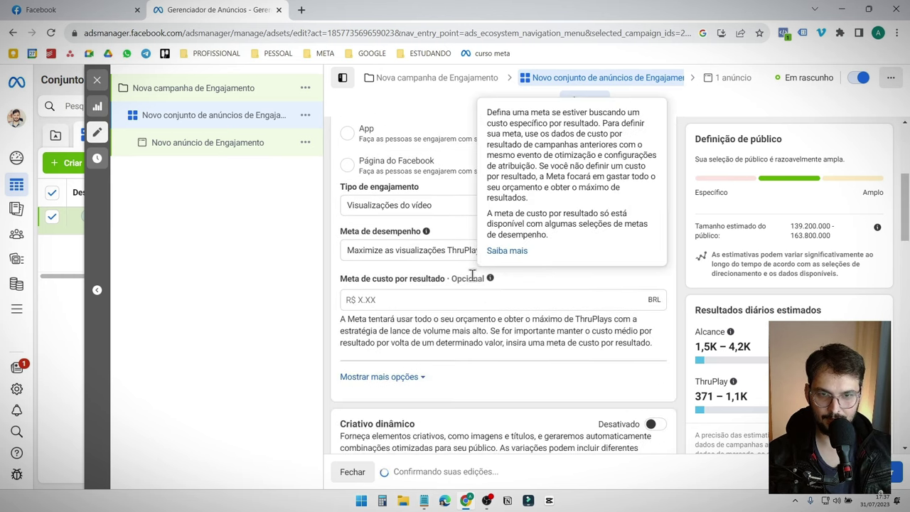
left_click(514, 256)
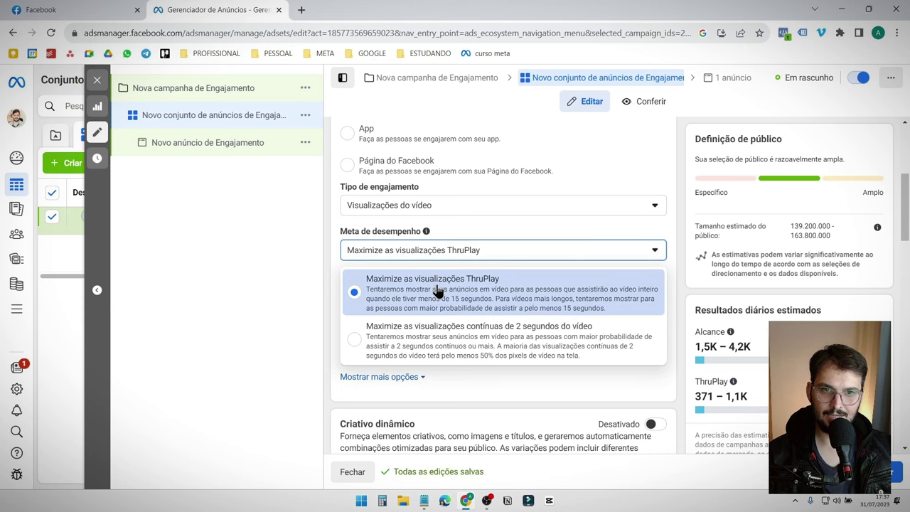
scroll(504, 287, "down", 1)
left_click(501, 146)
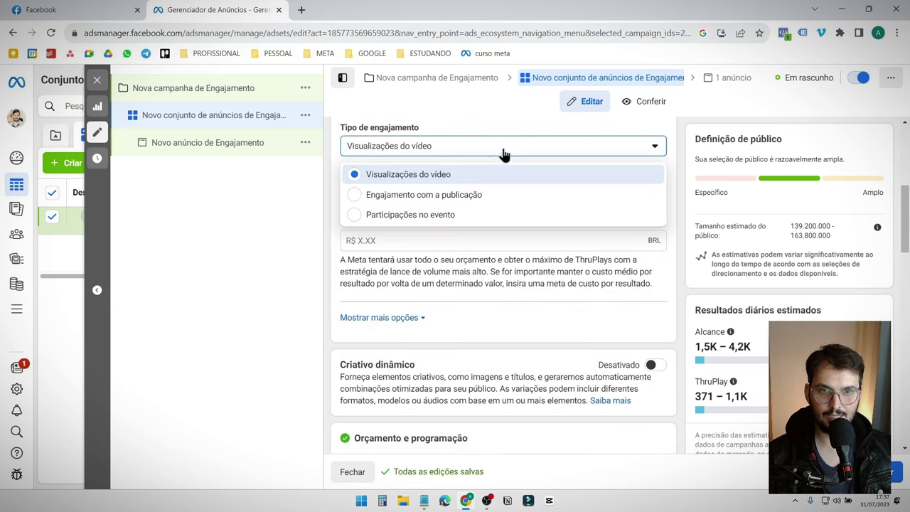
left_click(472, 199)
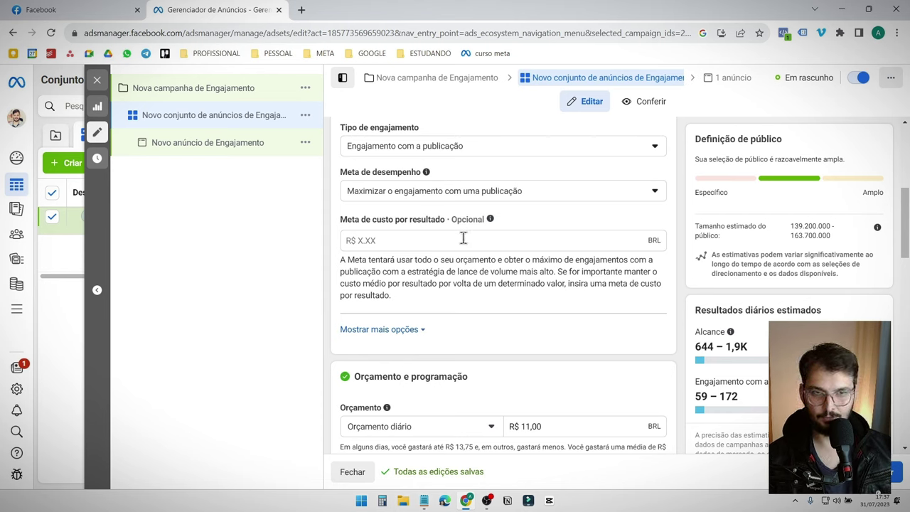
Step: Remove Brasil from the locations of the ad set's audience, leaving the budget and schedule as they are
scroll(448, 255, "down", 1)
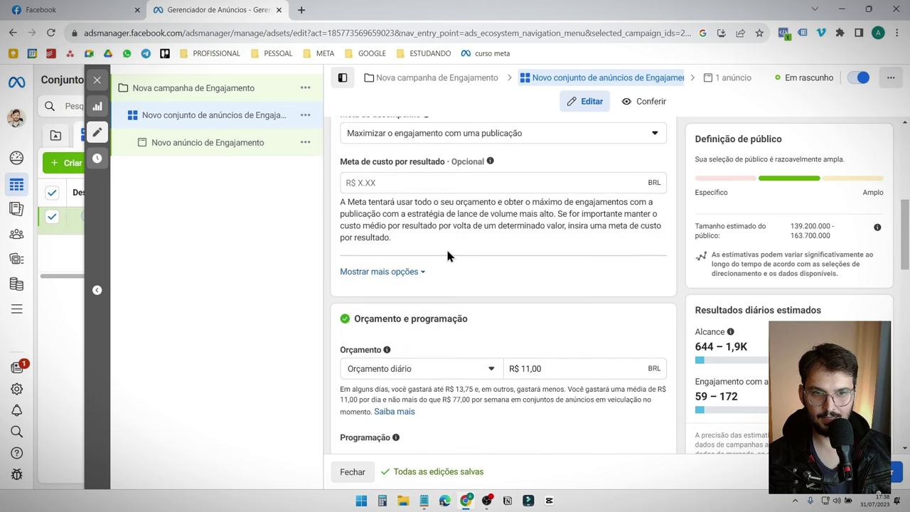
scroll(447, 255, "down", 3)
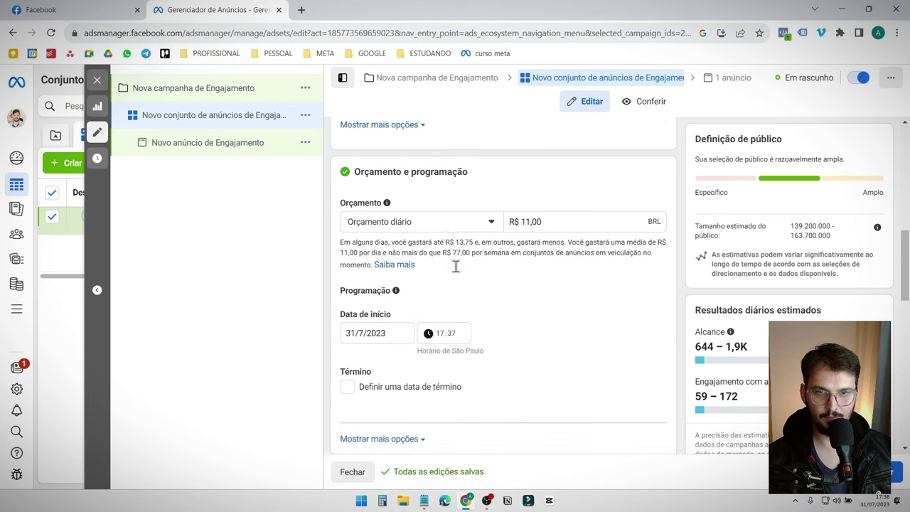
scroll(455, 267, "down", 2)
scroll(426, 242, "down", 1)
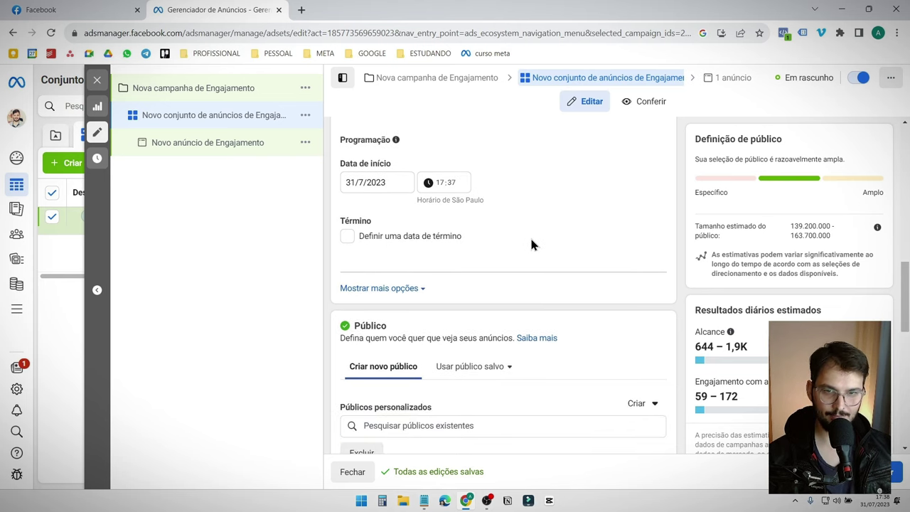
scroll(487, 255, "down", 2)
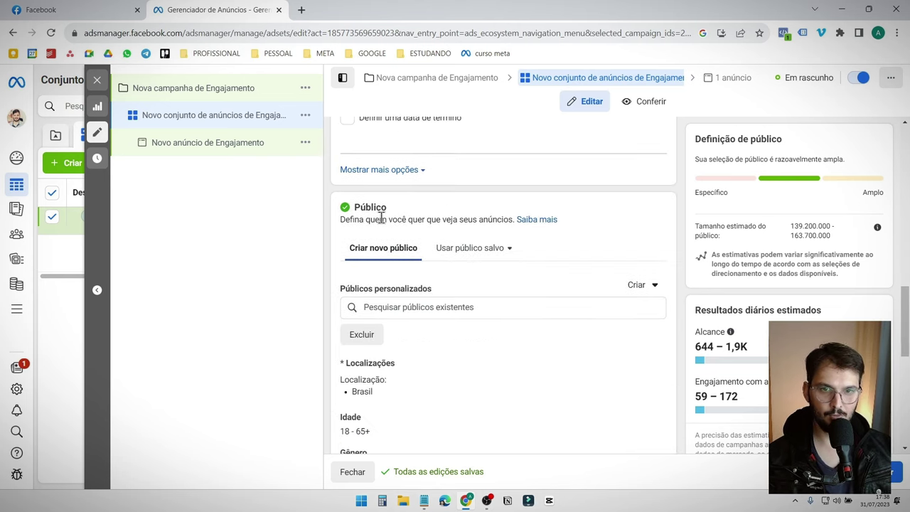
scroll(402, 231, "down", 1)
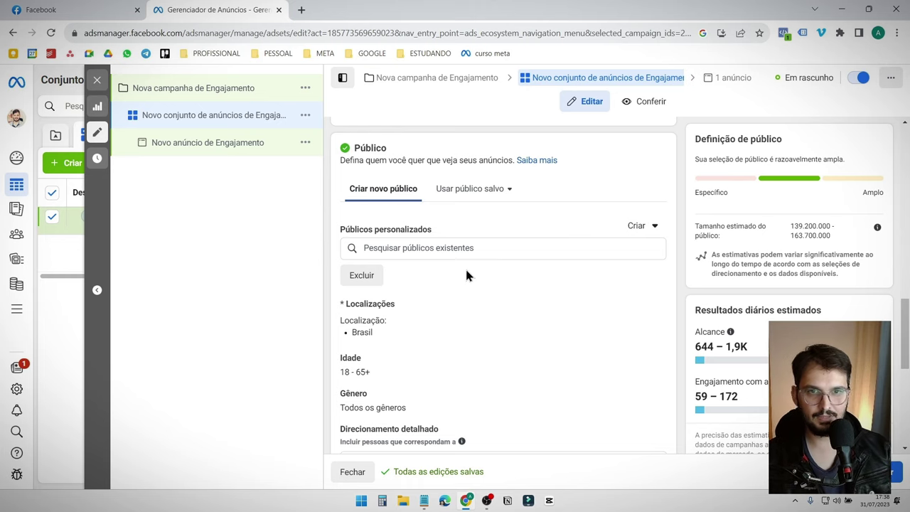
scroll(455, 270, "down", 1)
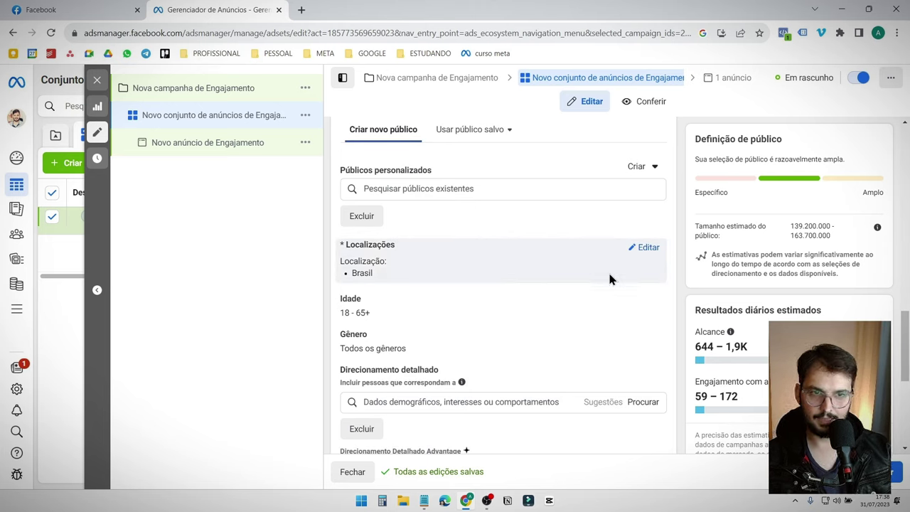
left_click(641, 254)
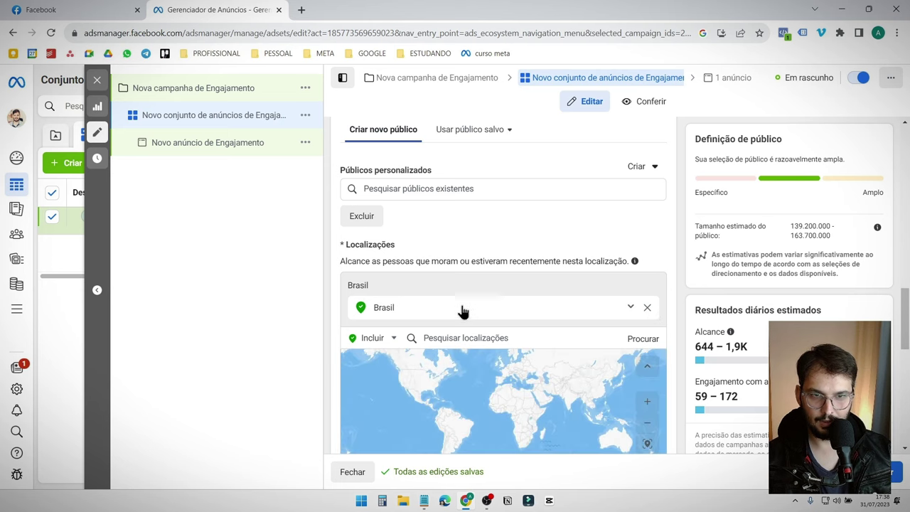
left_click(647, 307)
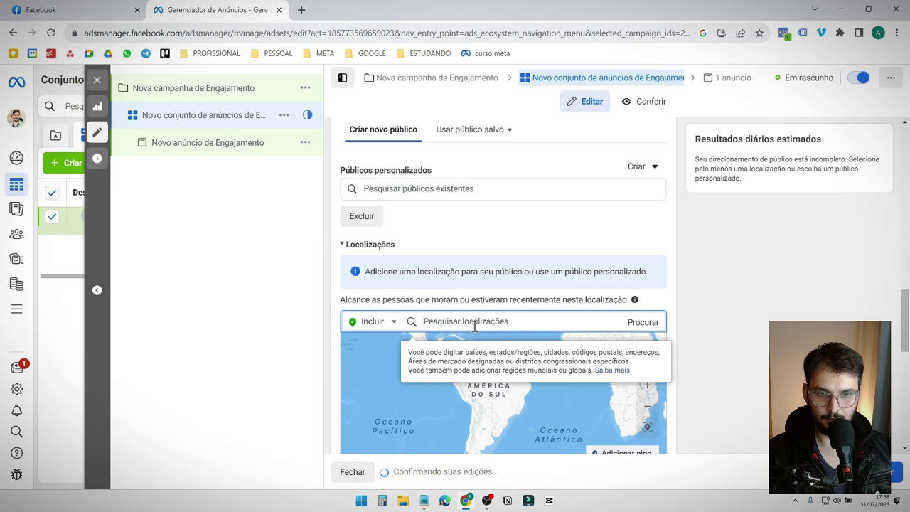
scroll(472, 326, "down", 3)
scroll(363, 273, "up", 3)
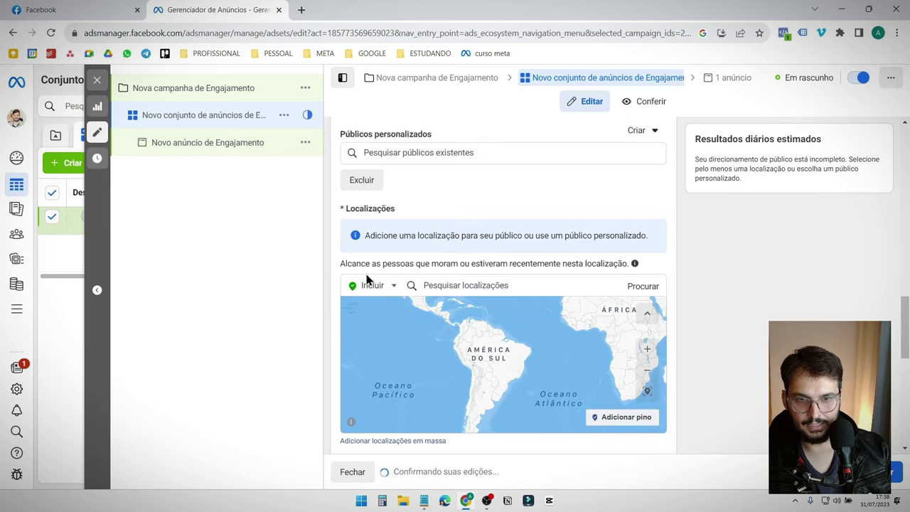
scroll(469, 296, "down", 3)
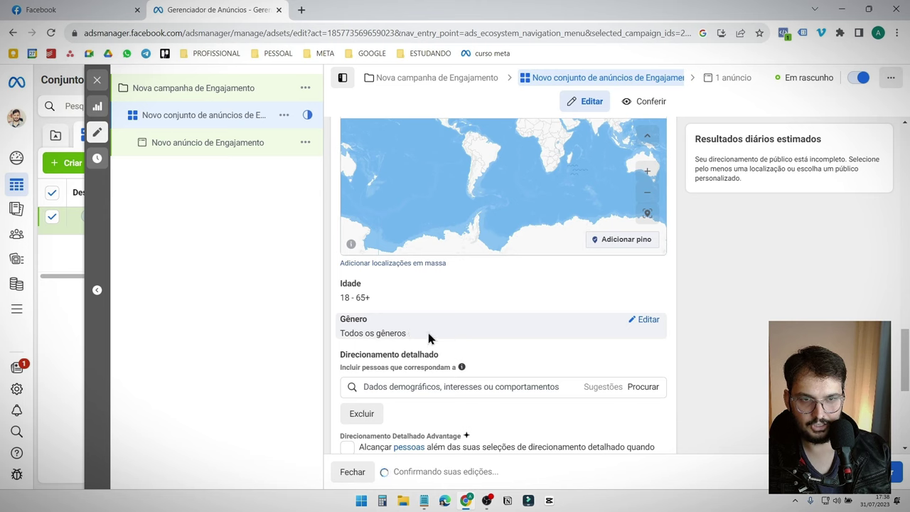
left_click_drag(530, 148, 477, 239)
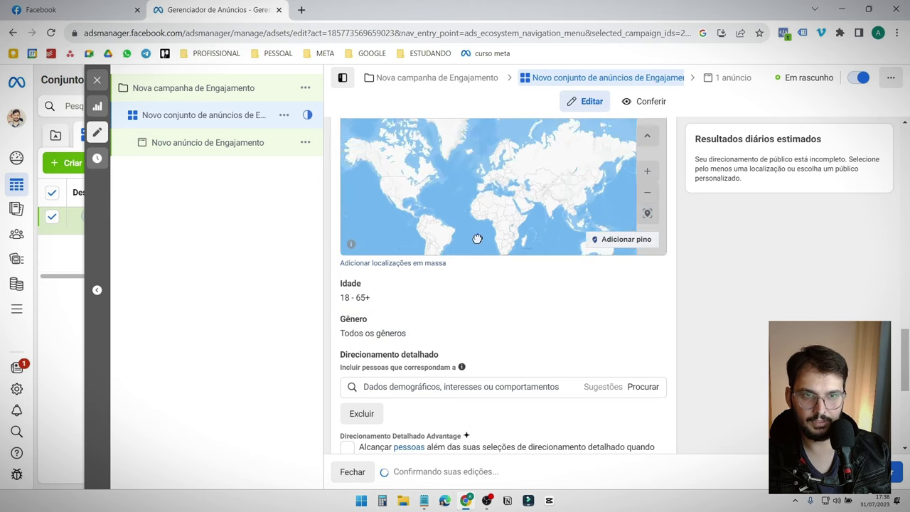
scroll(488, 207, "up", 5)
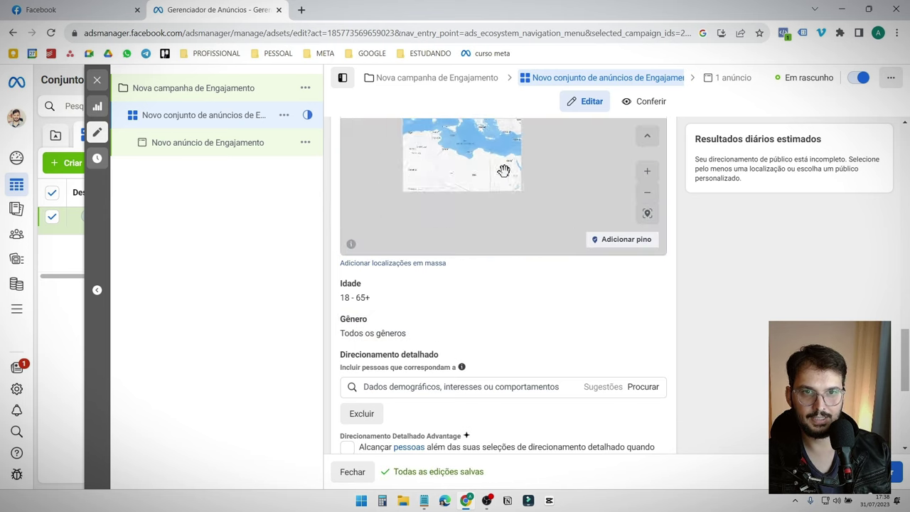
scroll(597, 236, "down", 1)
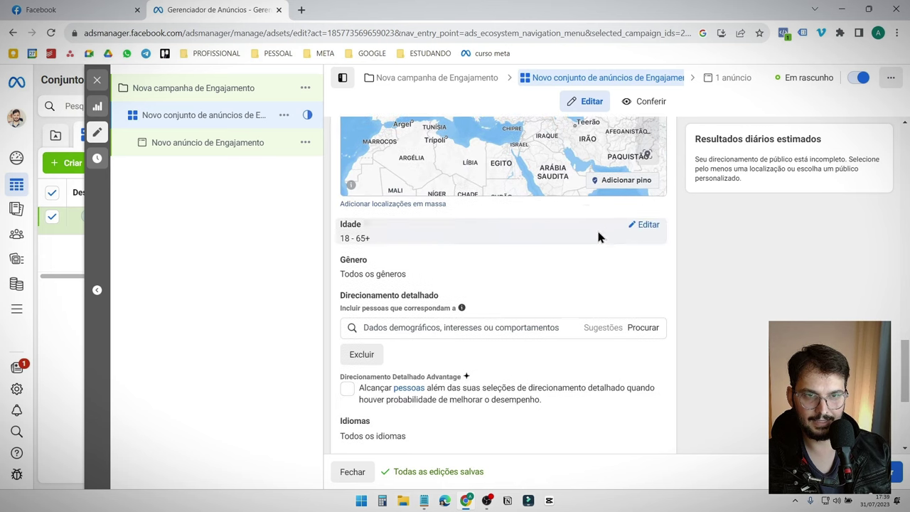
Step: Include Avenida Pompeia as a location of the ad set's audience and set its radius to 18 km
scroll(598, 237, "up", 3)
left_click(447, 224)
type("av")
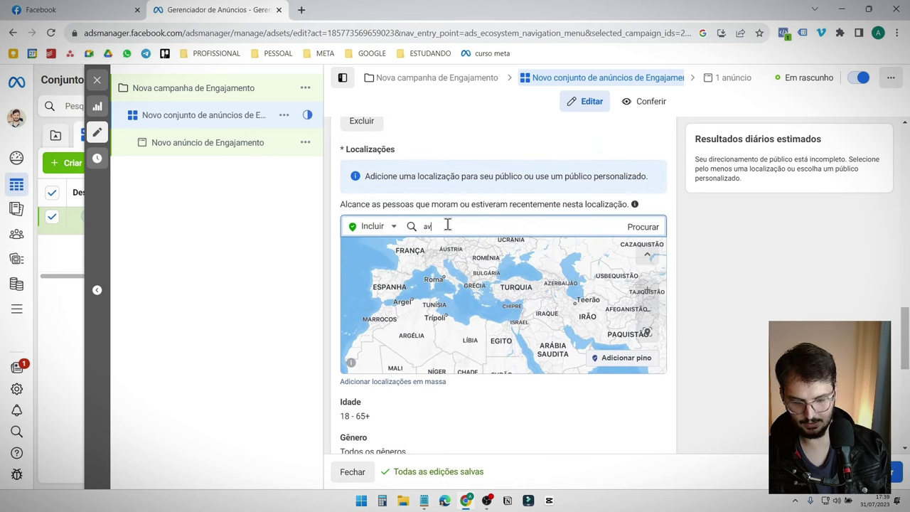
type("enida pompeia")
left_click(442, 253)
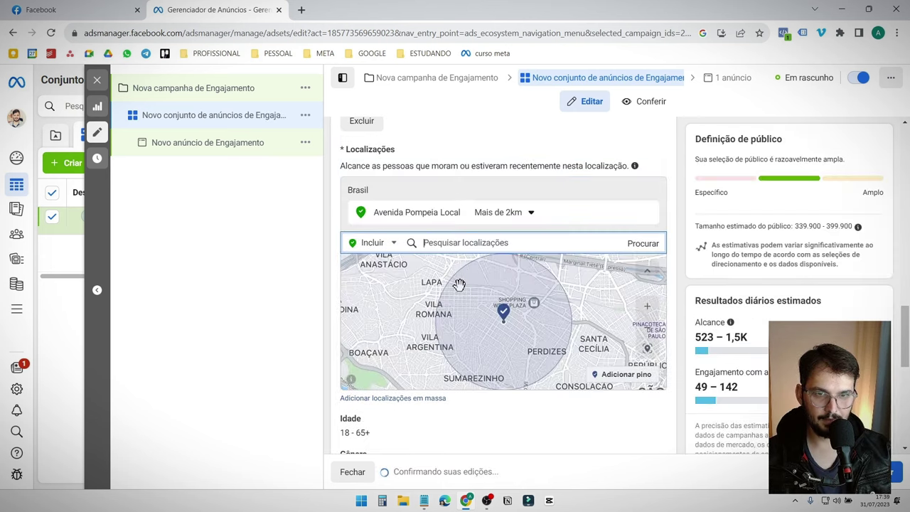
left_click(532, 213)
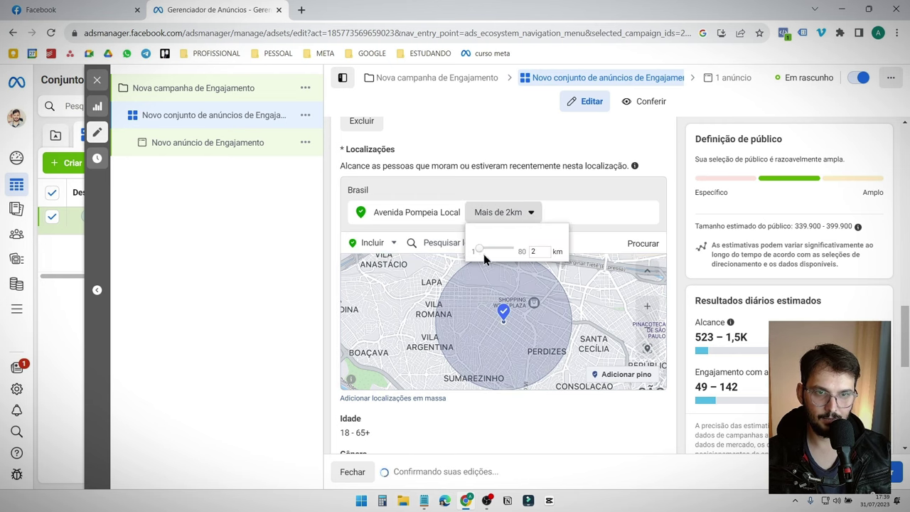
left_click_drag(482, 252, 490, 251)
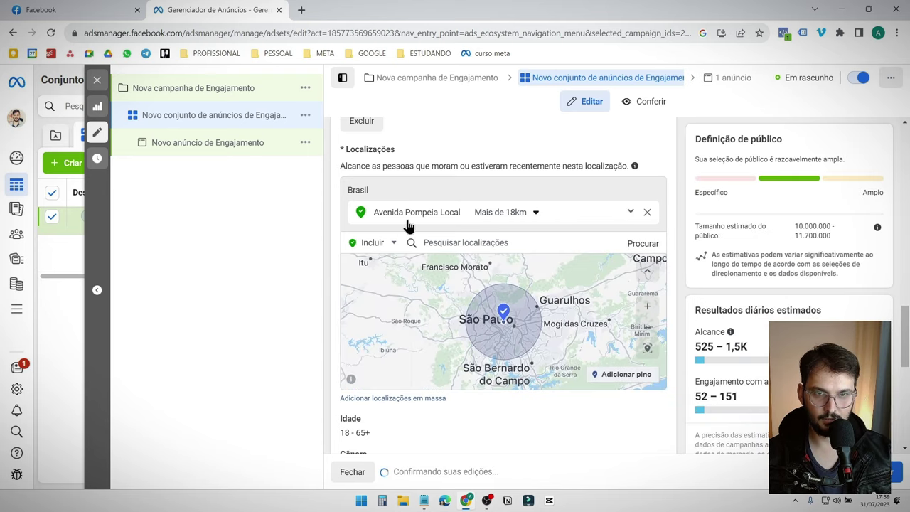
Step: Set the ad set's placements to Posicionamentos manuais and deselect the Facebook and Audience Network platforms
scroll(338, 373, "down", 2)
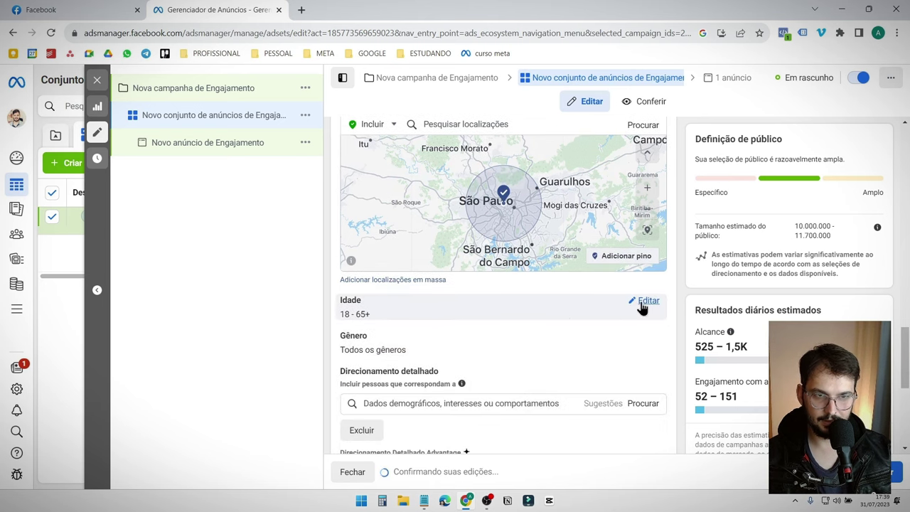
scroll(615, 349, "down", 1)
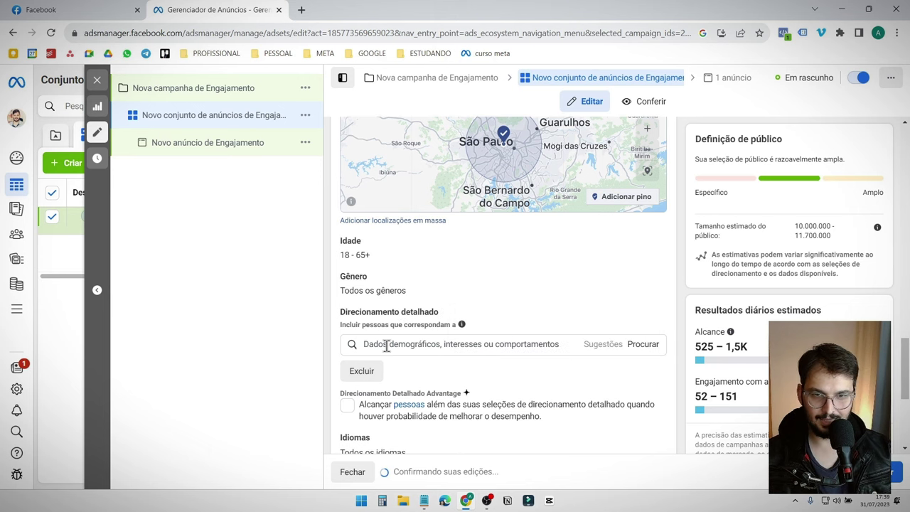
scroll(396, 349, "down", 4)
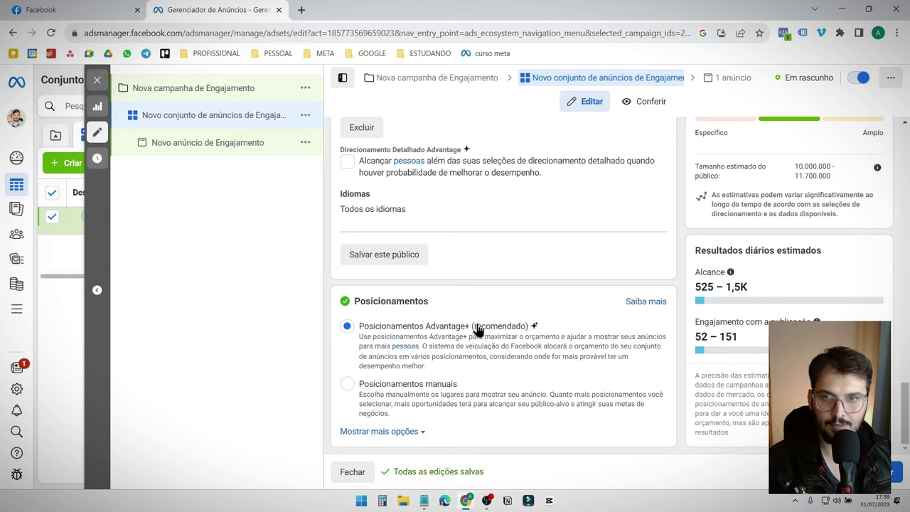
left_click(348, 386)
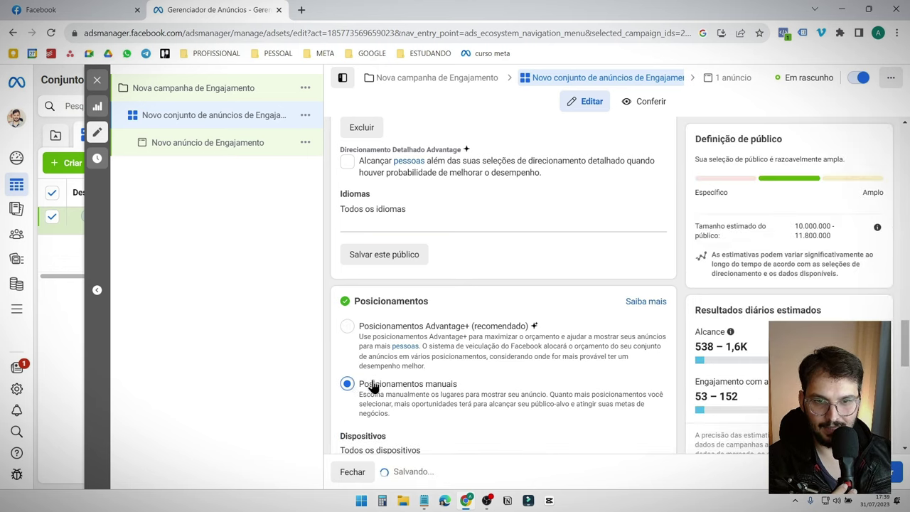
scroll(344, 316, "down", 3)
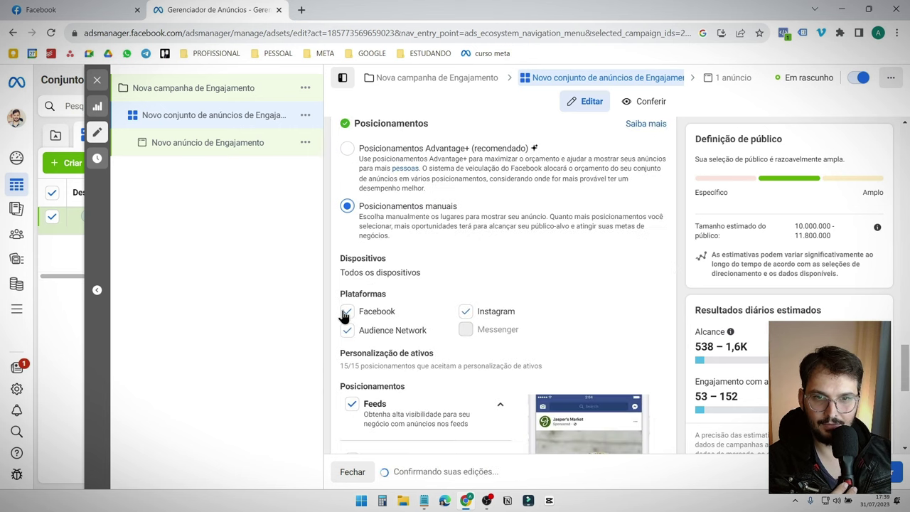
left_click(347, 314)
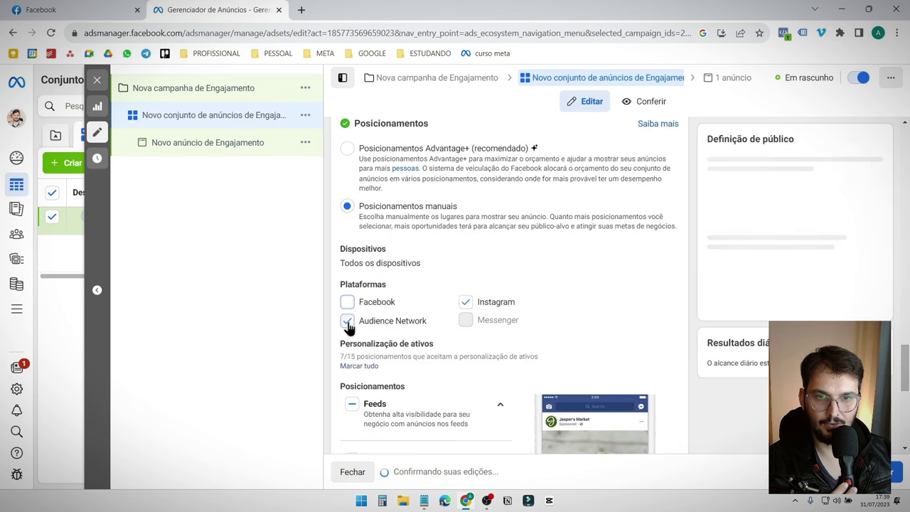
left_click(346, 323)
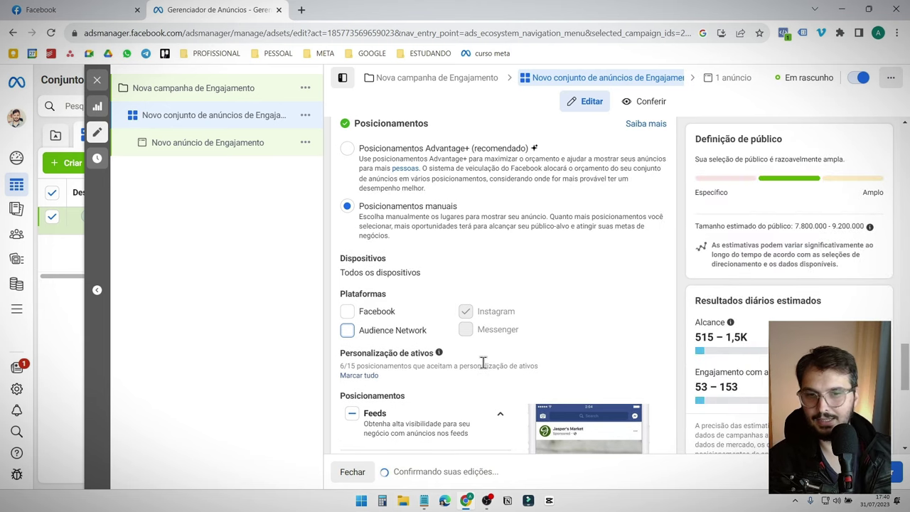
Step: Expand the Feeds, Stories e reels and Resultados de pesquisa placement groups and review which individual placements are selected
scroll(471, 368, "down", 2)
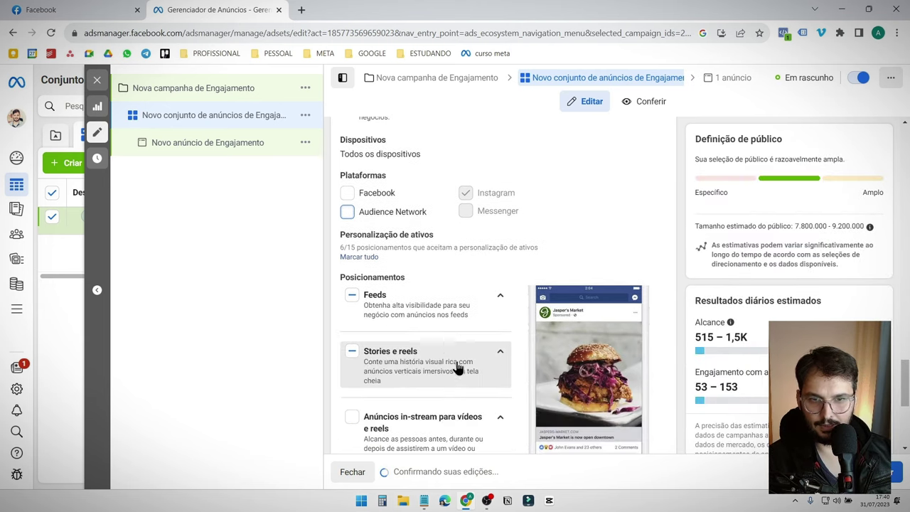
left_click(500, 297)
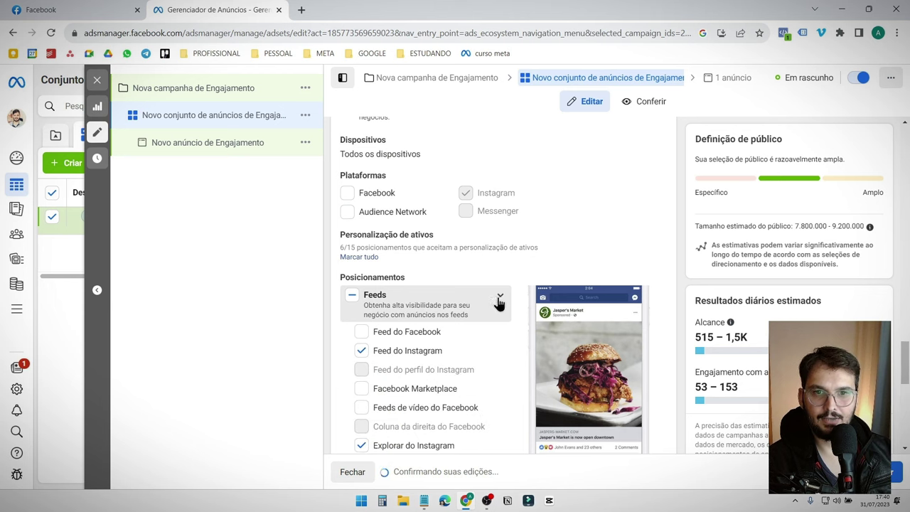
scroll(455, 356, "down", 1)
scroll(429, 355, "down", 2)
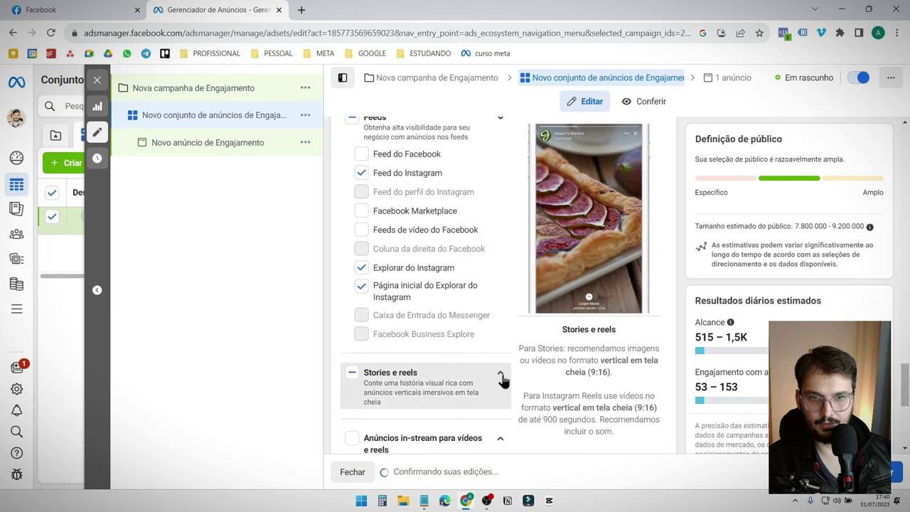
left_click(501, 375)
scroll(463, 382, "down", 5)
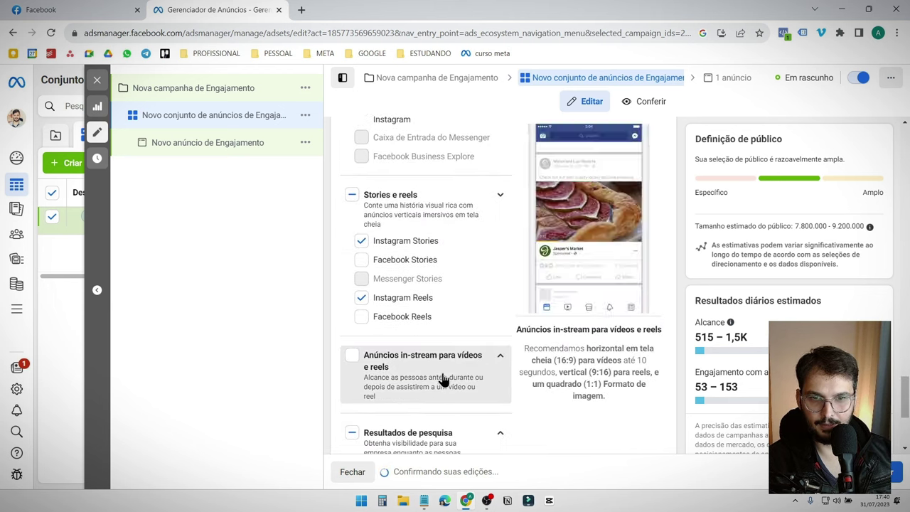
left_click(500, 320)
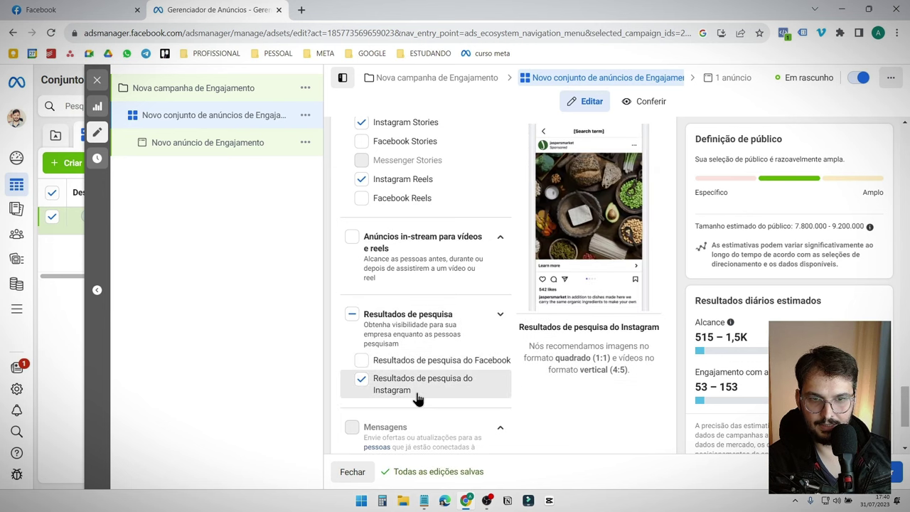
scroll(458, 378, "down", 2)
scroll(454, 366, "up", 5)
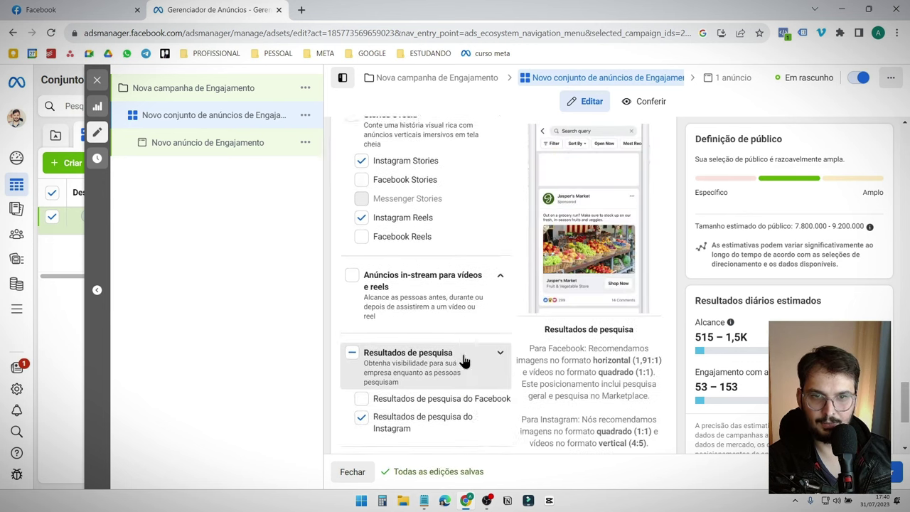
scroll(460, 328, "up", 4)
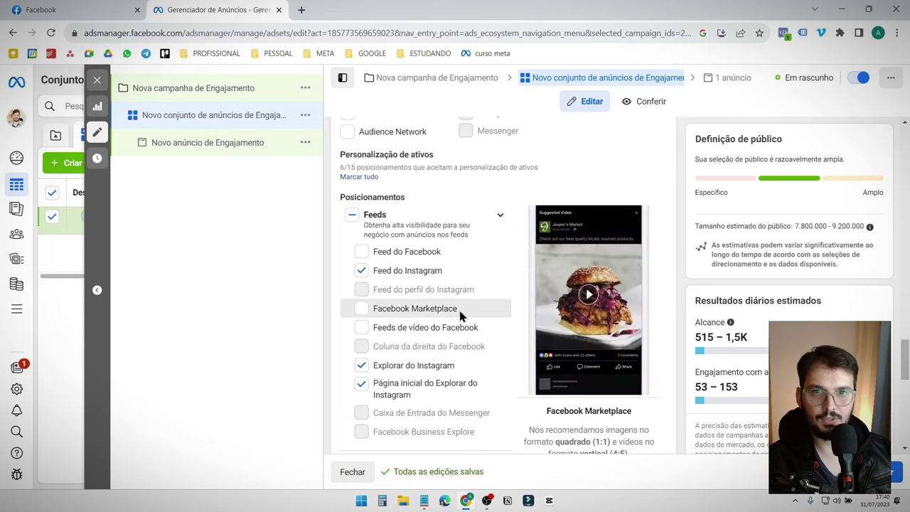
Step: Exclude Instagram Stories and Página inicial do Explorar do Instagram from the manual placements, and check the remaining placement groups
scroll(455, 320, "down", 2)
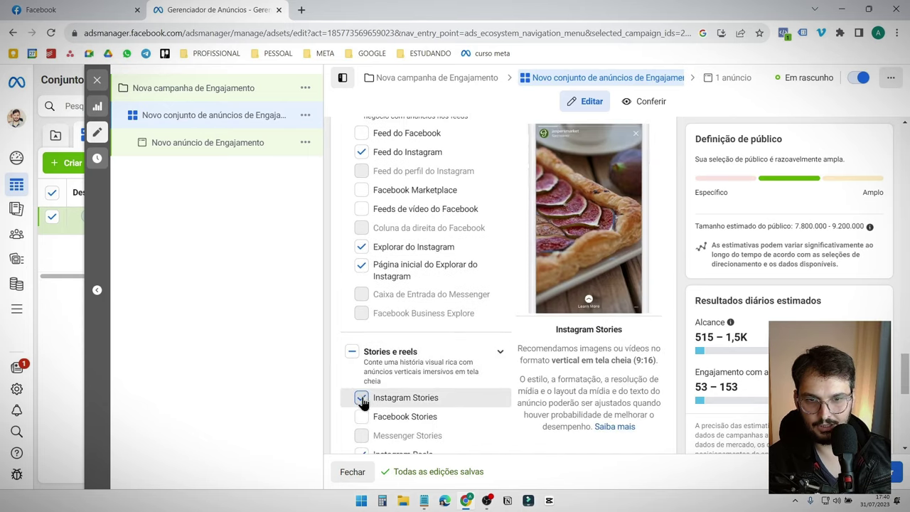
left_click(411, 401)
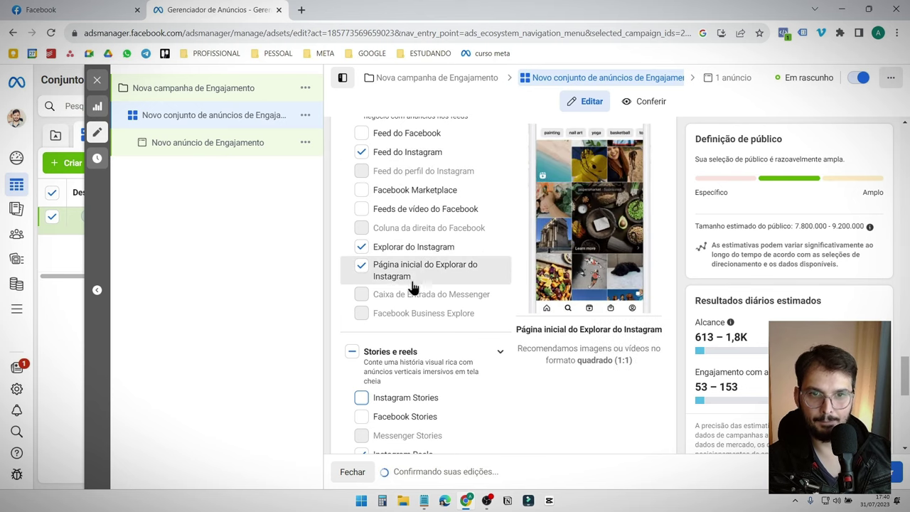
left_click(361, 269)
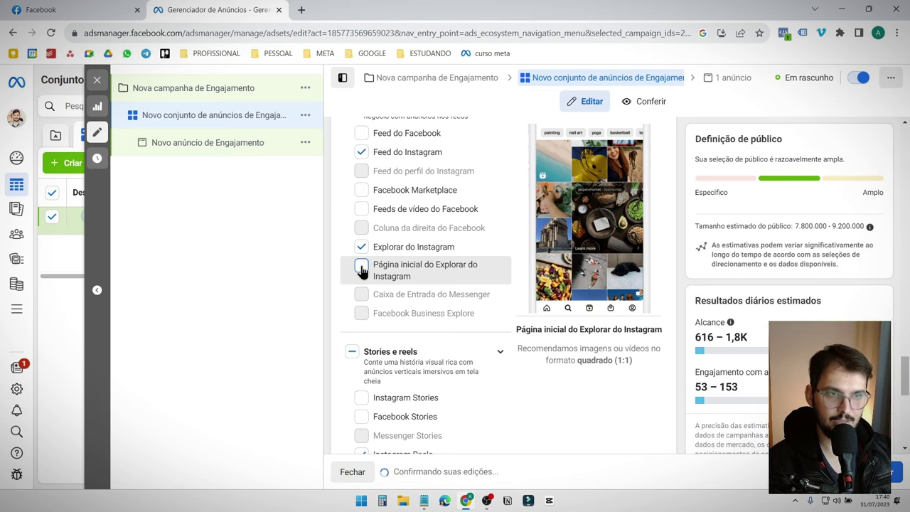
scroll(345, 305, "down", 5)
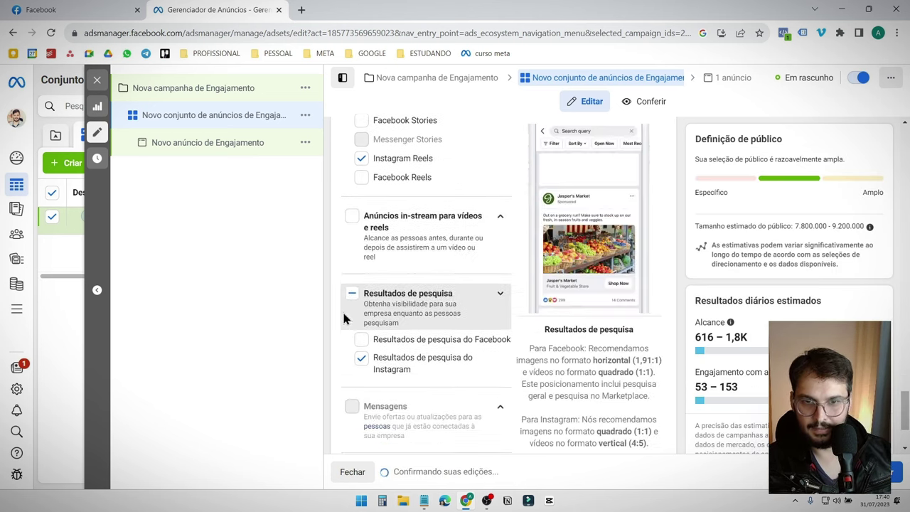
scroll(343, 312, "down", 1)
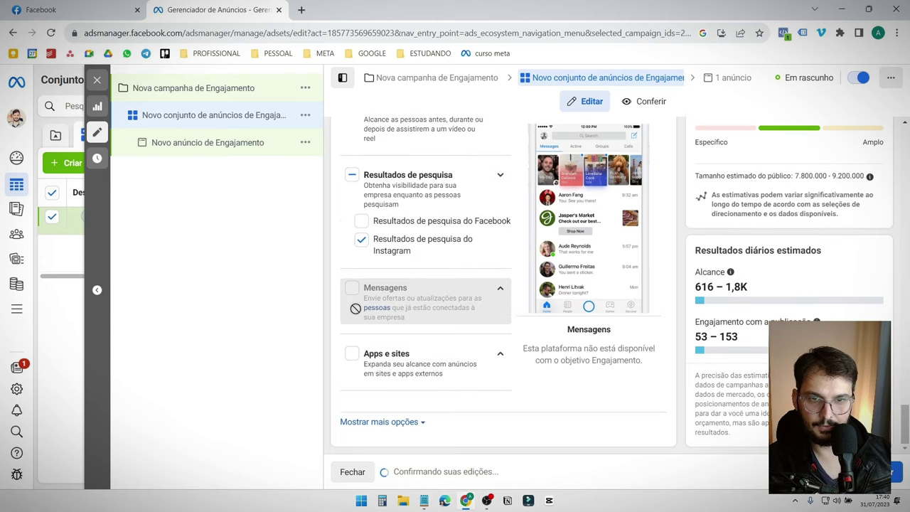
Step: Open the new engagement ad and set its Facebook Page to Tstets
left_click(217, 152)
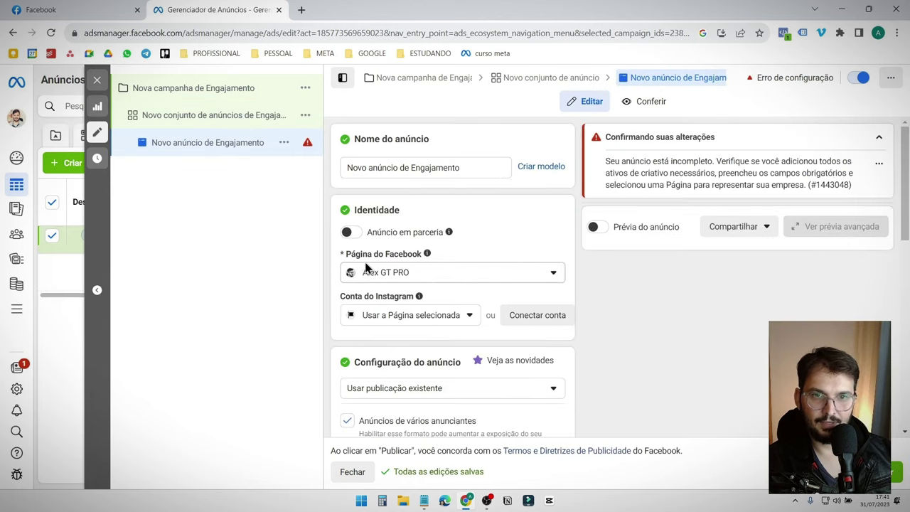
left_click(550, 276)
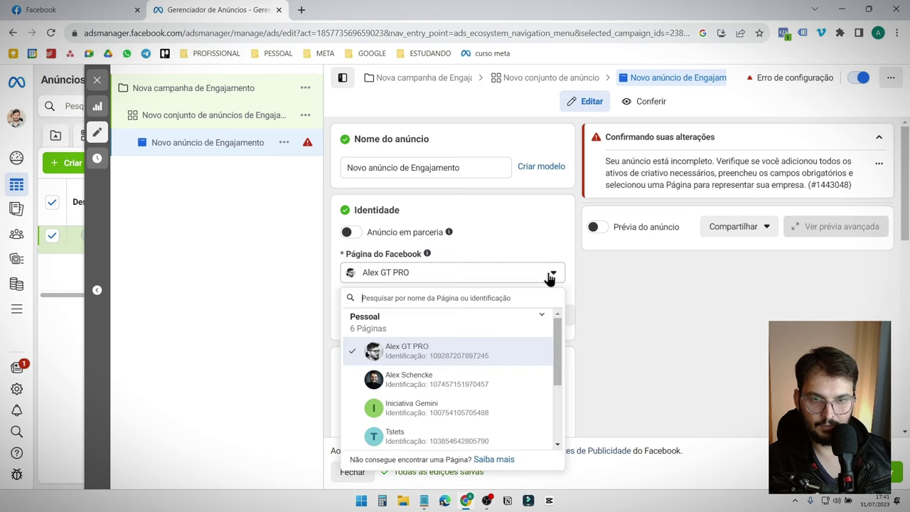
left_click(419, 440)
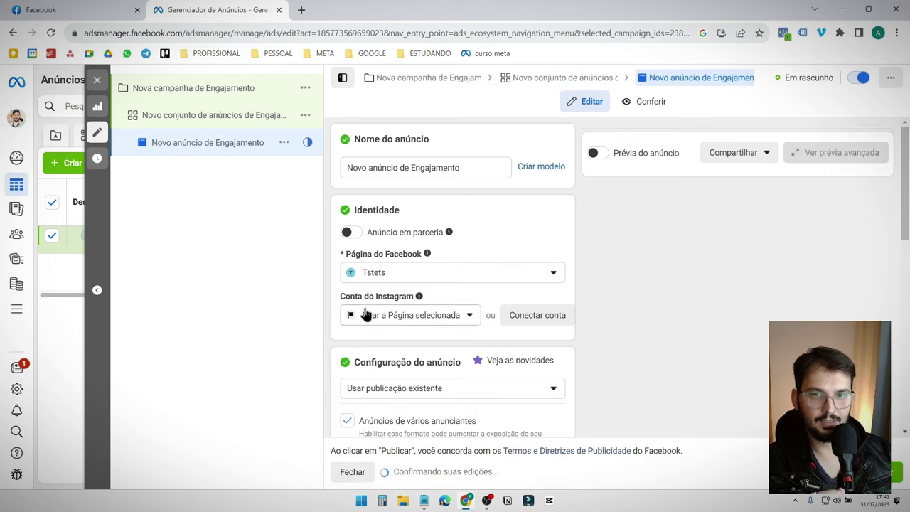
Step: View the ad's Instagram account options and the Instagram login window for connecting an account, closing it without signing in
left_click(469, 318)
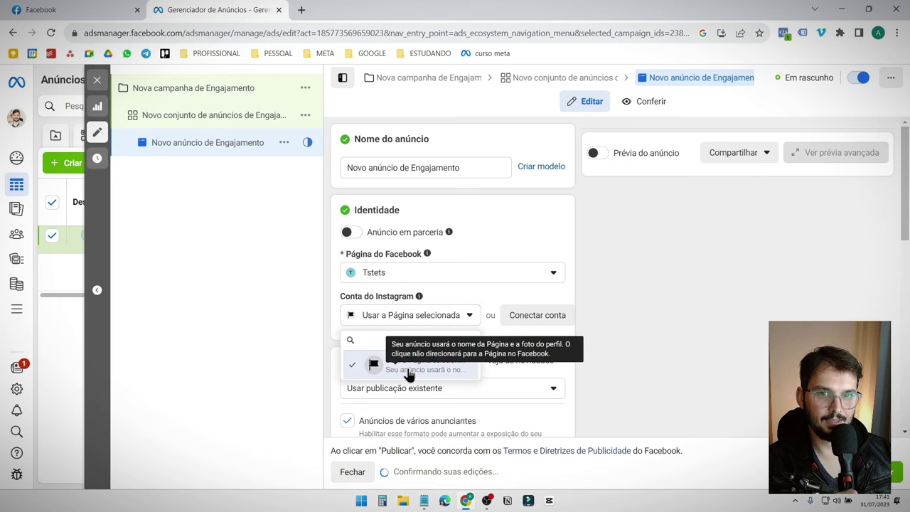
left_click(455, 295)
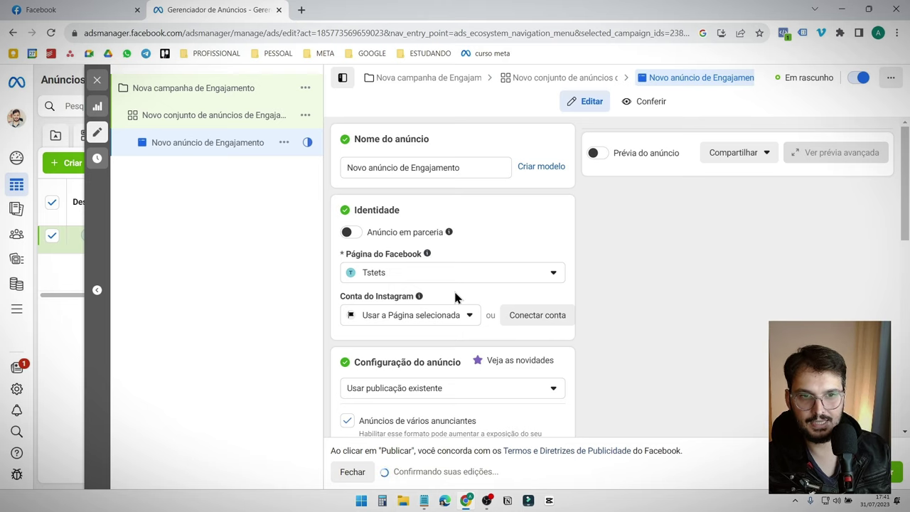
left_click(533, 315)
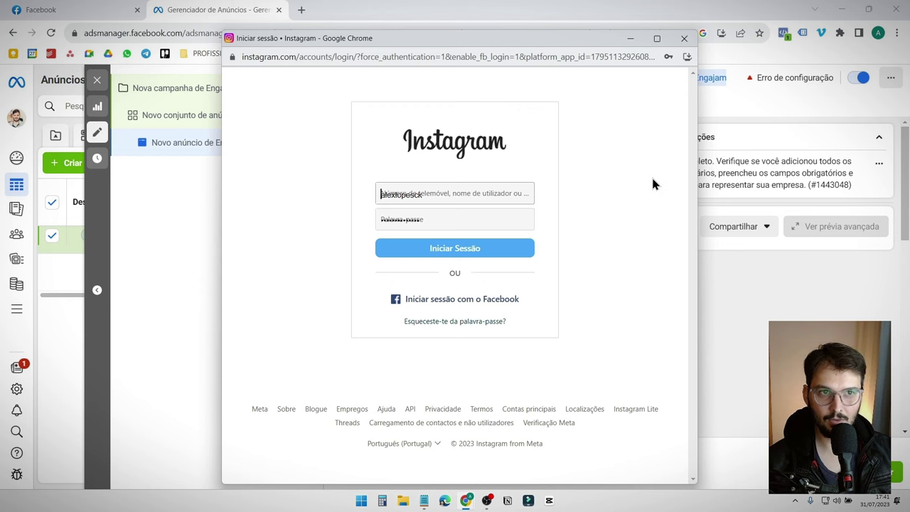
left_click(684, 38)
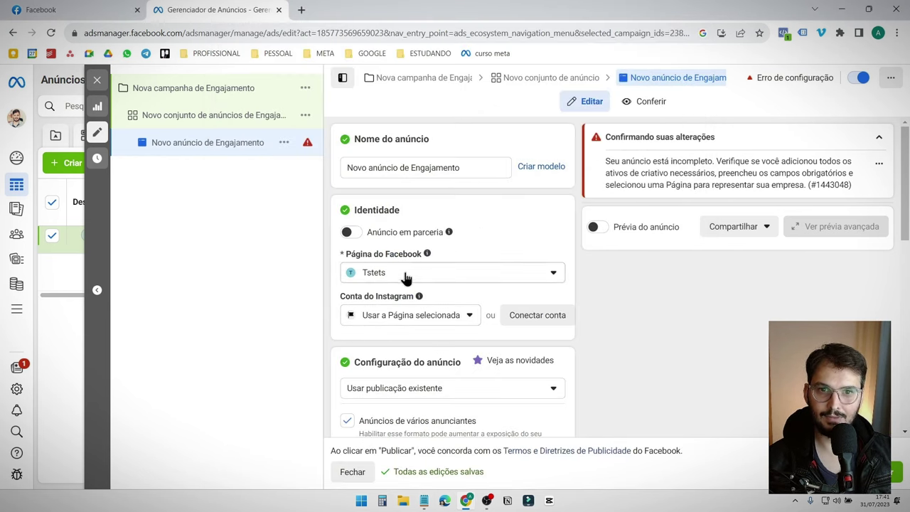
Step: Switch the ad's Facebook Page to the advertiser's personal-brand Page and use the Instagram account linked to it
mouse_move(466, 266)
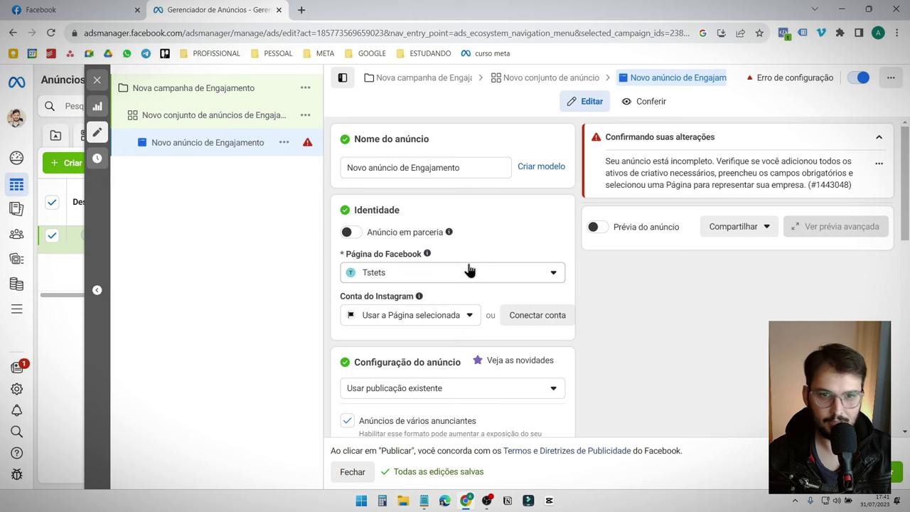
left_click(424, 273)
left_click(408, 320)
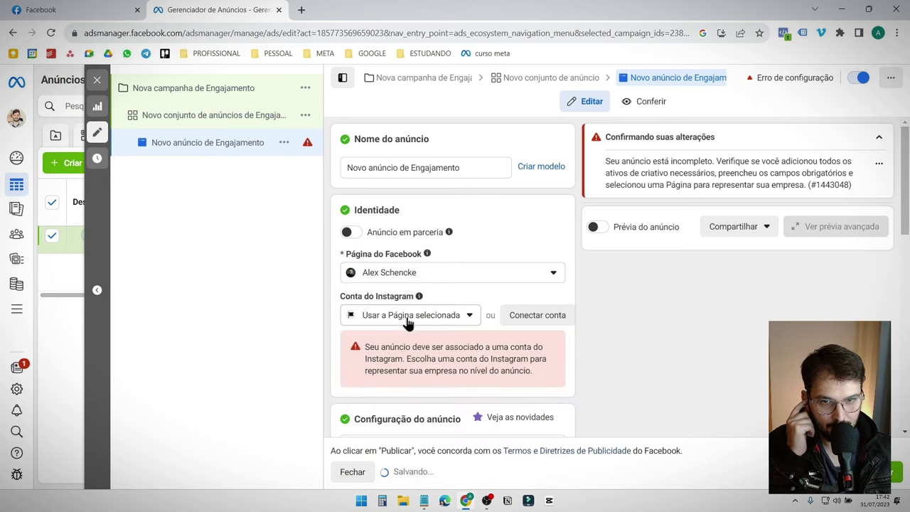
left_click(408, 317)
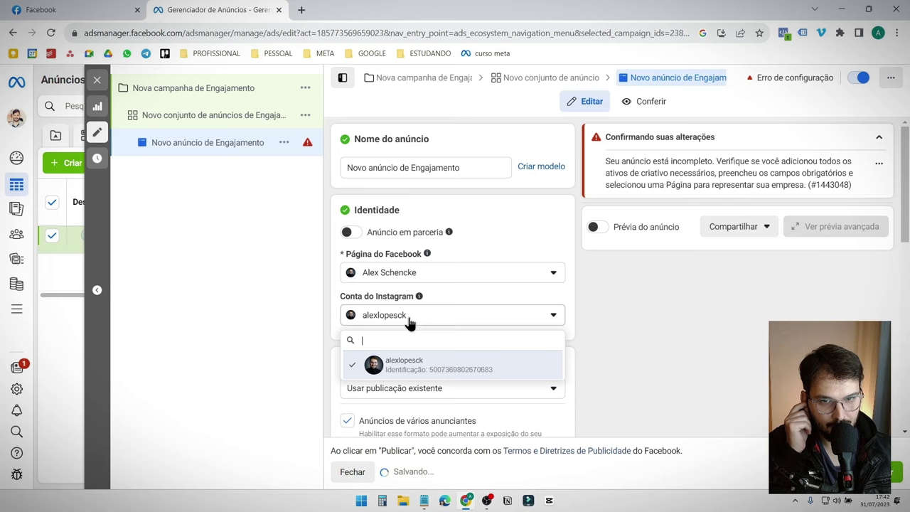
left_click(403, 368)
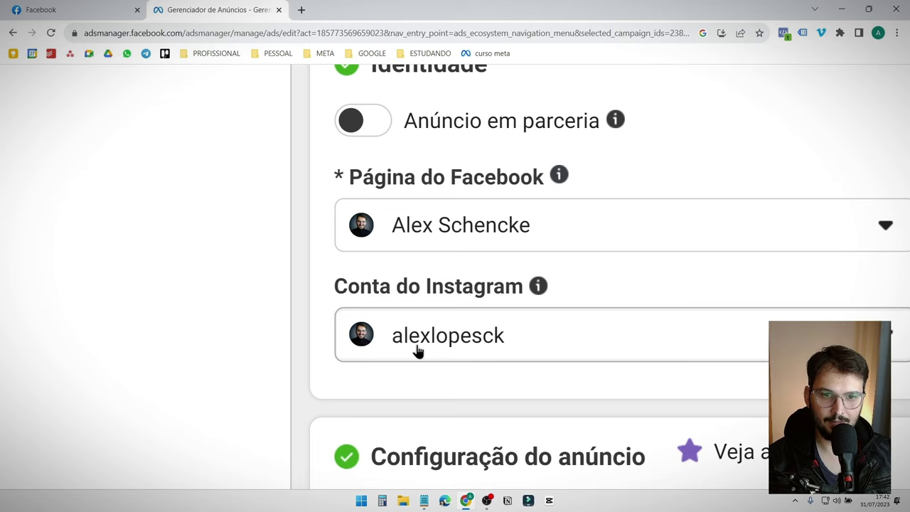
scroll(445, 344, "down", 1)
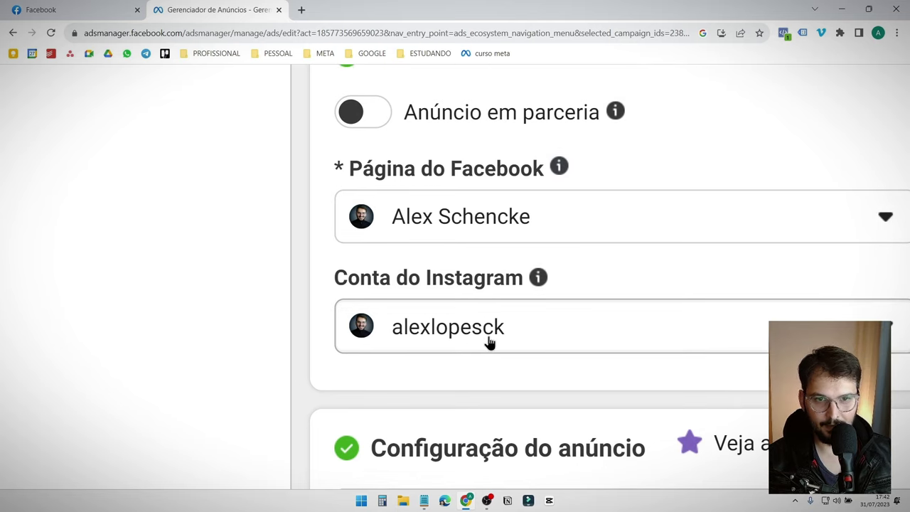
key("ctrl+0")
Step: Open the existing-post selection for the ad creative and list the Instagram posts
scroll(478, 377, "down", 3)
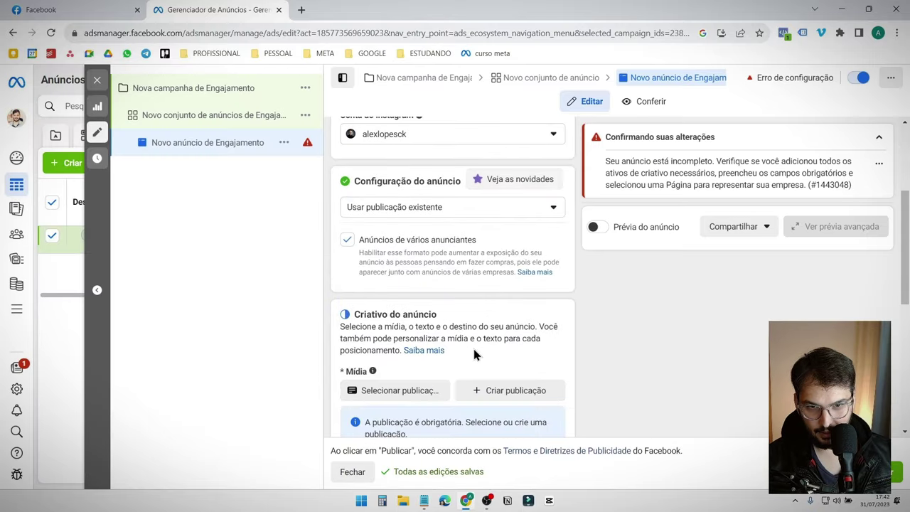
scroll(476, 334, "down", 1)
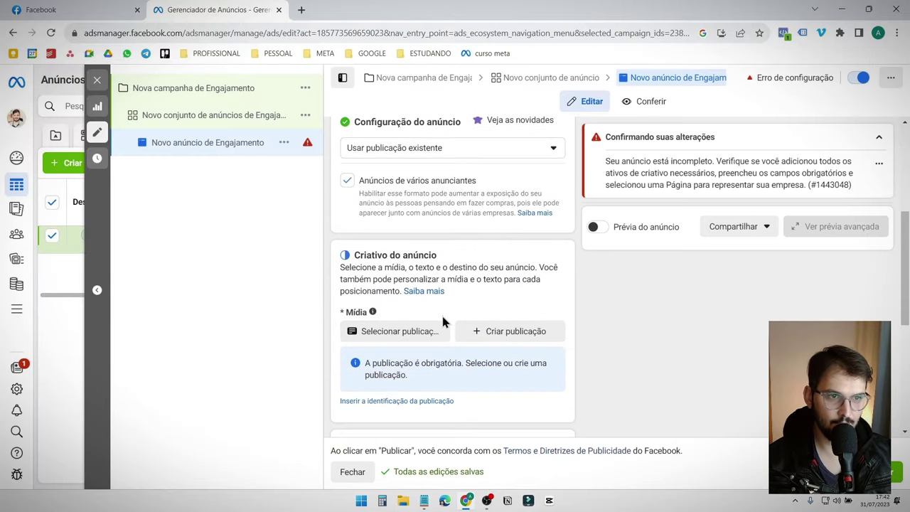
scroll(442, 321, "up", 1)
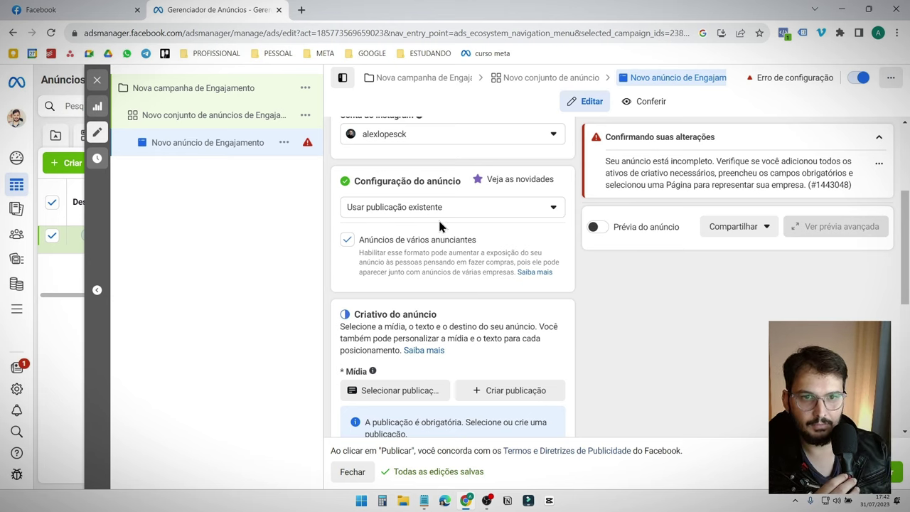
left_click(439, 400)
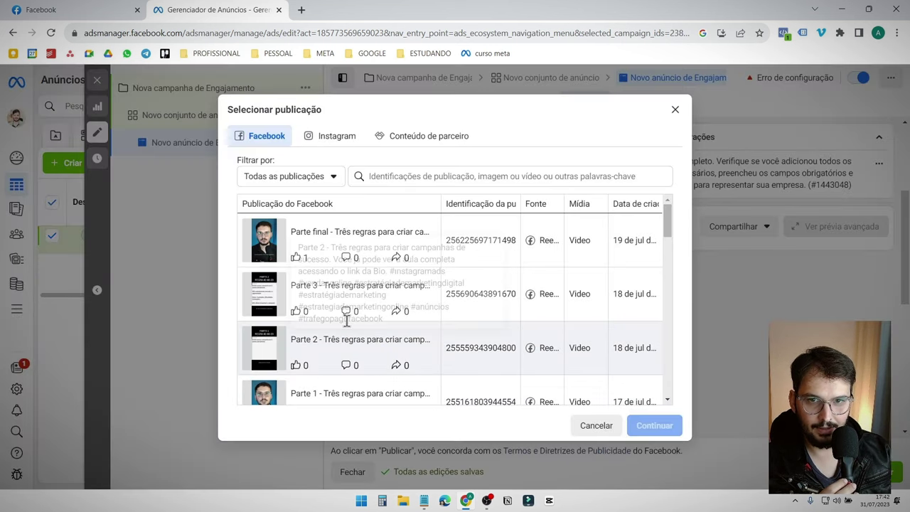
left_click(329, 145)
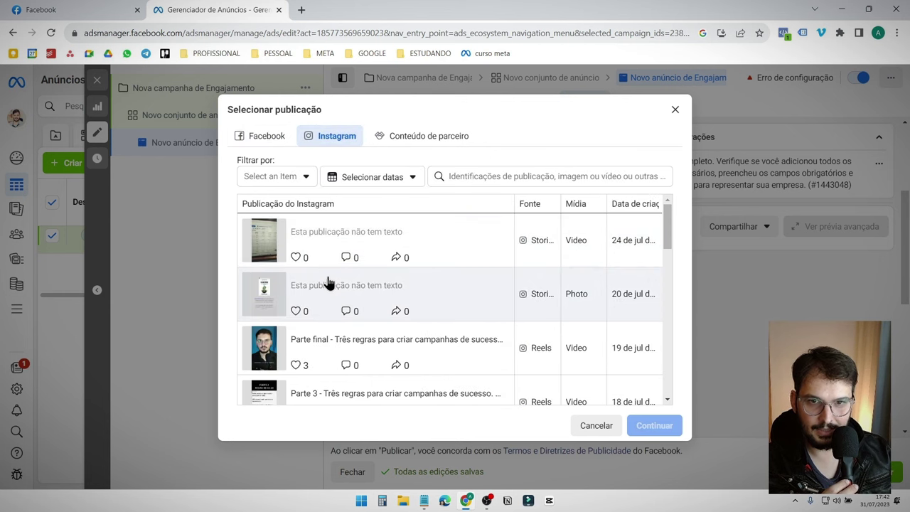
Step: Look through the Instagram posts and check which ones are eligible for use in the ad
scroll(327, 287, "down", 5)
scroll(380, 297, "up", 1)
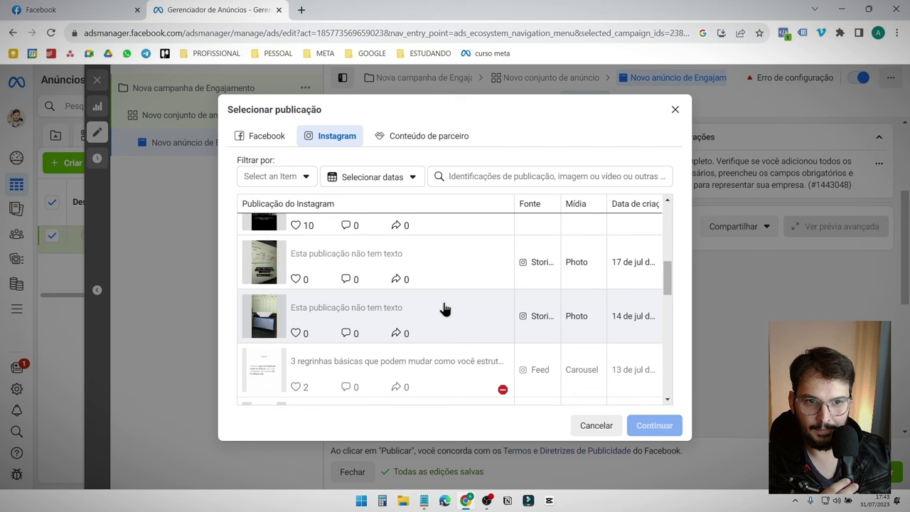
scroll(442, 307, "down", 3)
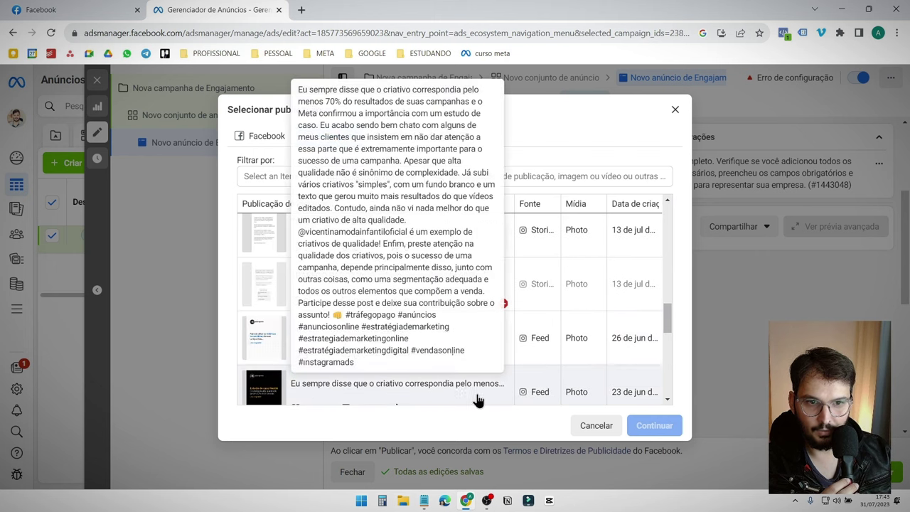
scroll(430, 335, "down", 2)
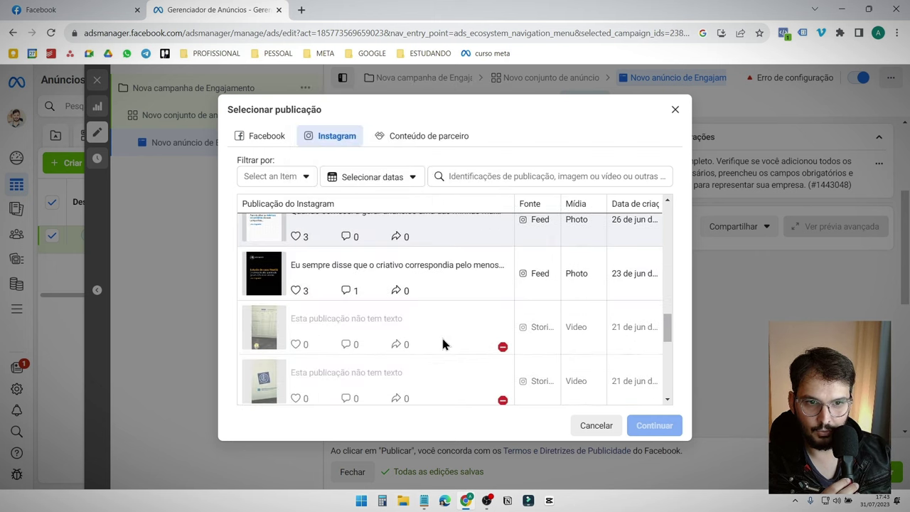
mouse_move(503, 349)
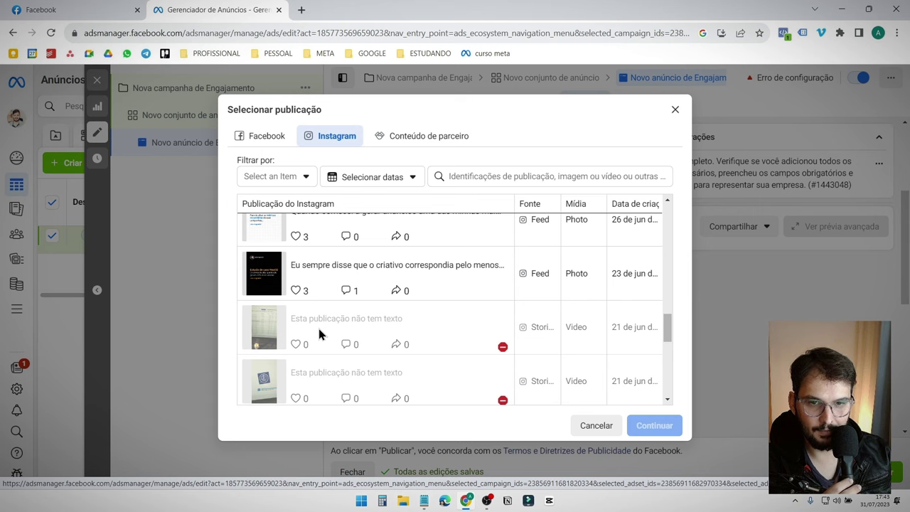
scroll(505, 348, "down", 1)
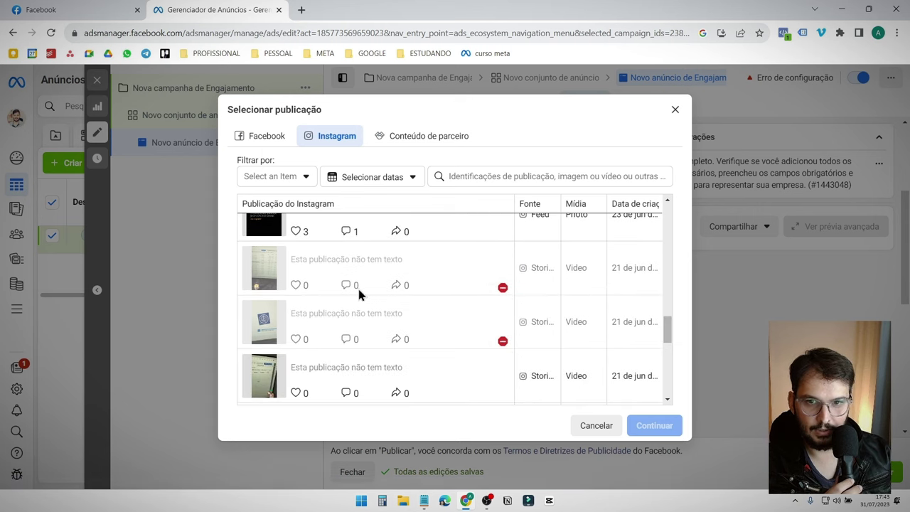
scroll(314, 302, "down", 1)
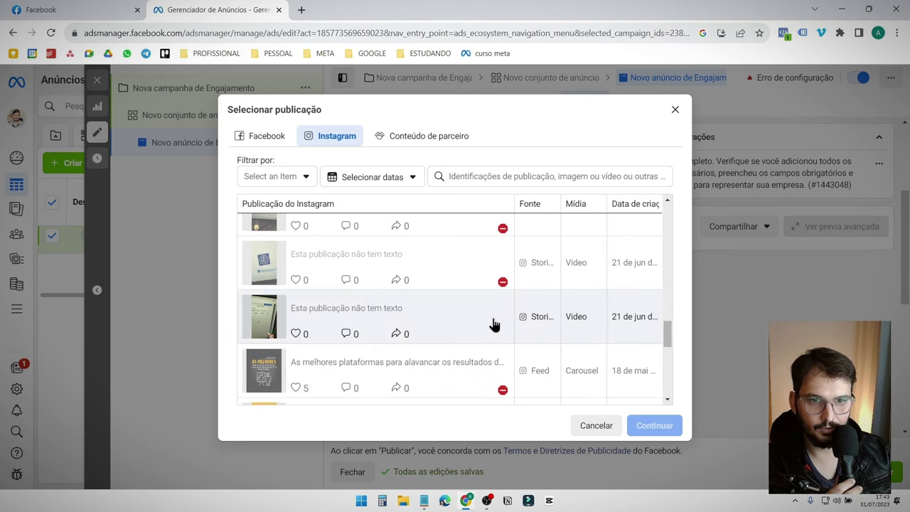
scroll(518, 316, "up", 2)
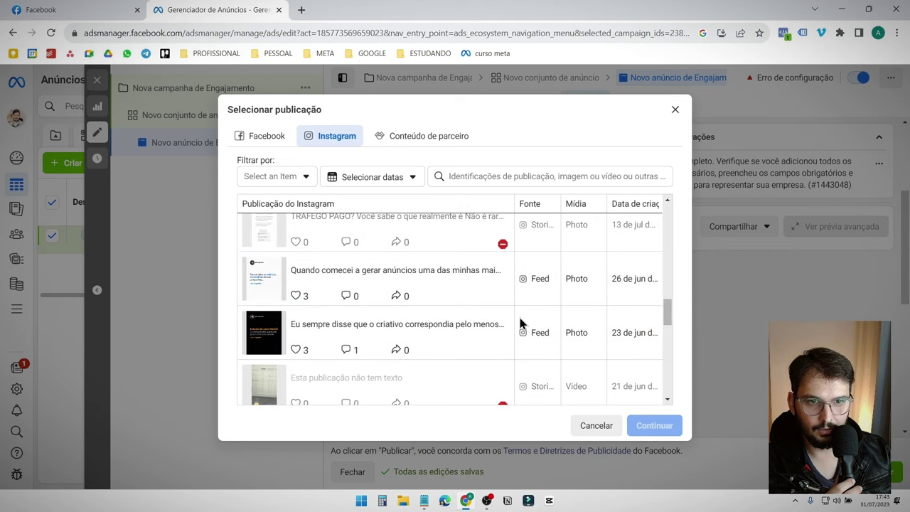
scroll(518, 320, "up", 5)
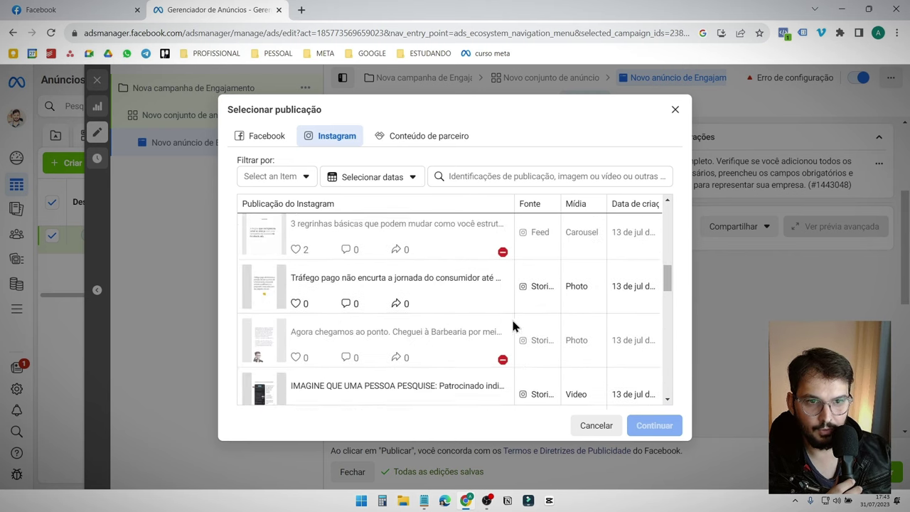
Step: Use the Instagram story photo post beginning "Tráfego pago não encurta a jornada do consumidor" as the ad creative
scroll(513, 325, "up", 1)
left_click(450, 315)
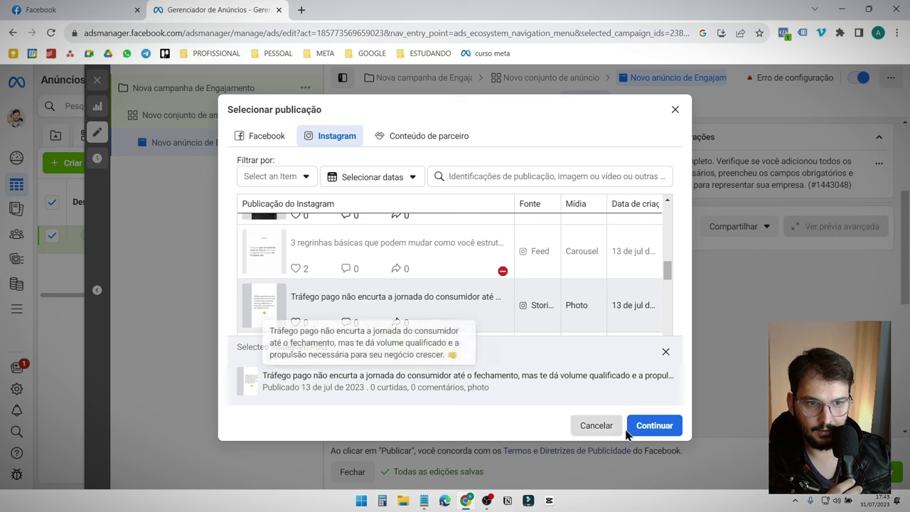
left_click(655, 428)
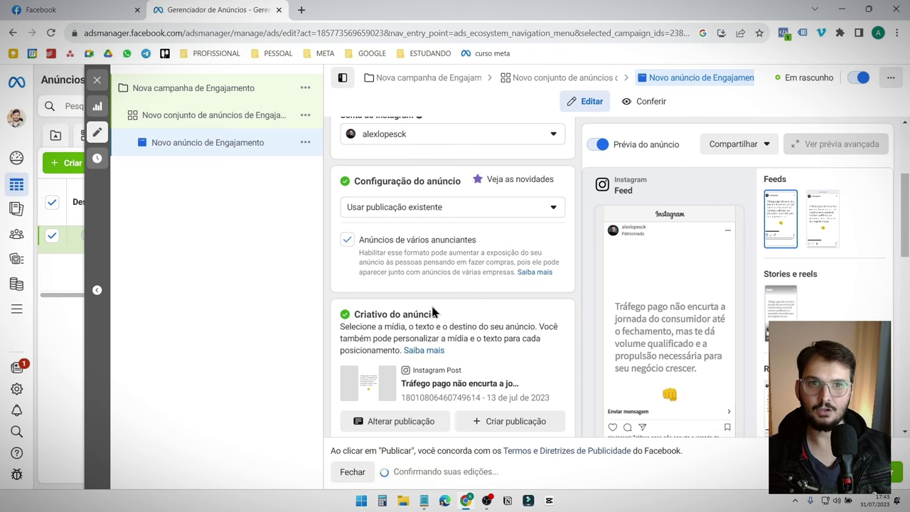
Step: Change the ad setup to Criar anúncio and start adding an image to its creative
left_click(455, 207)
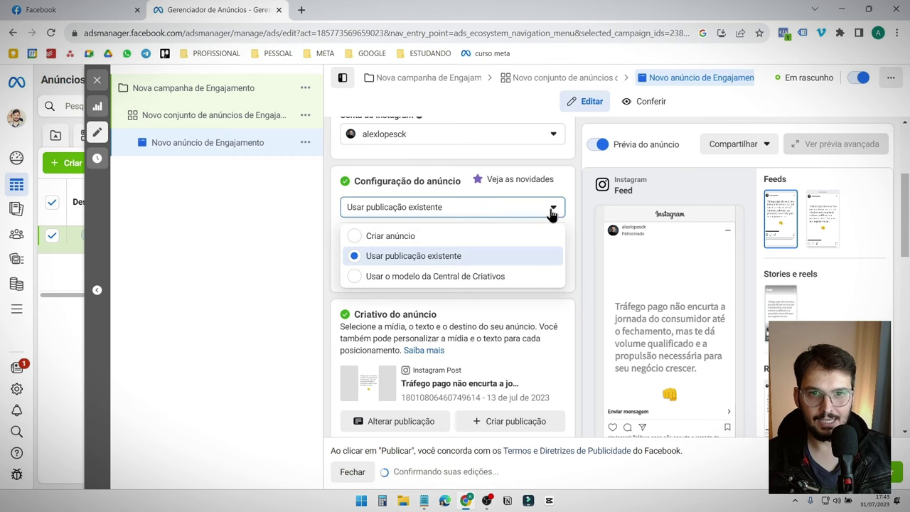
left_click(445, 238)
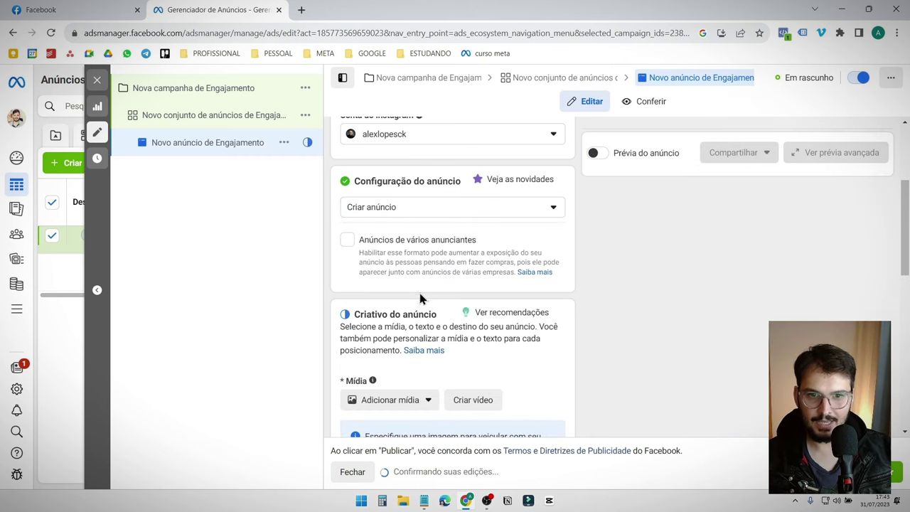
scroll(418, 299, "down", 1)
left_click(418, 341)
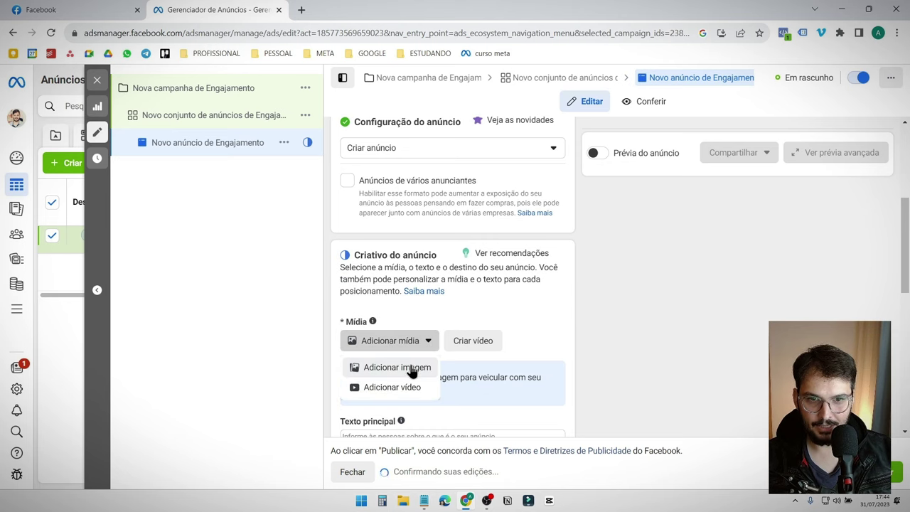
left_click(402, 370)
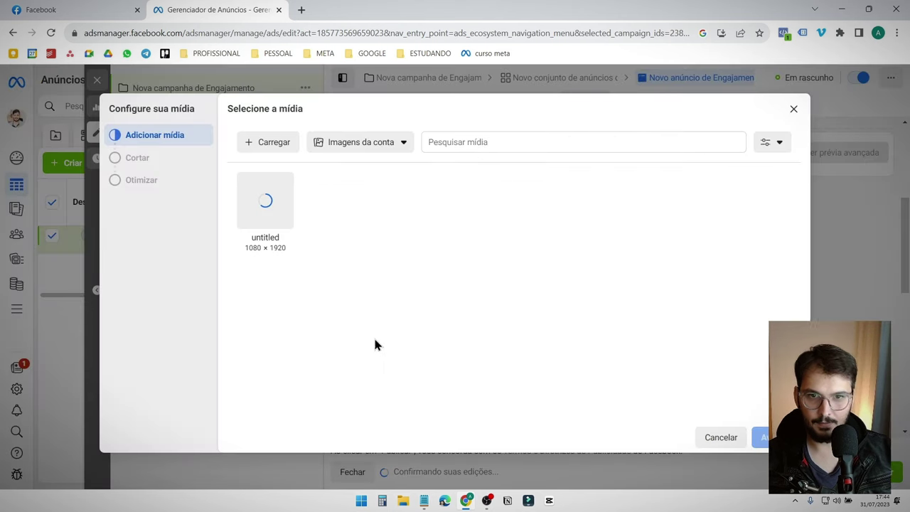
left_click(269, 144)
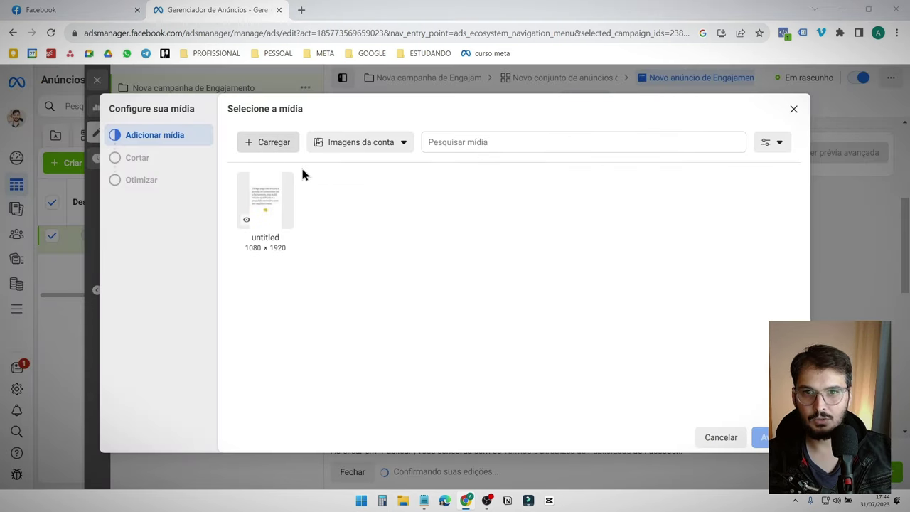
left_click(100, 141)
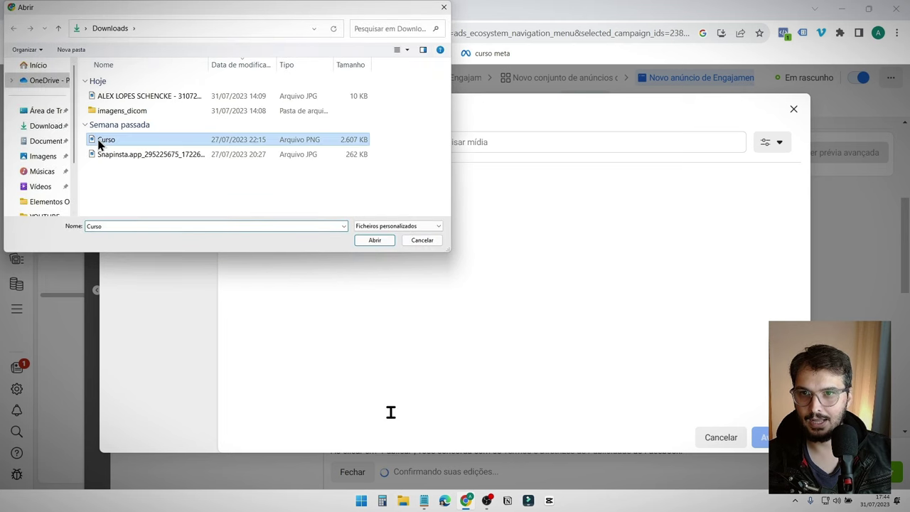
left_click(440, 242)
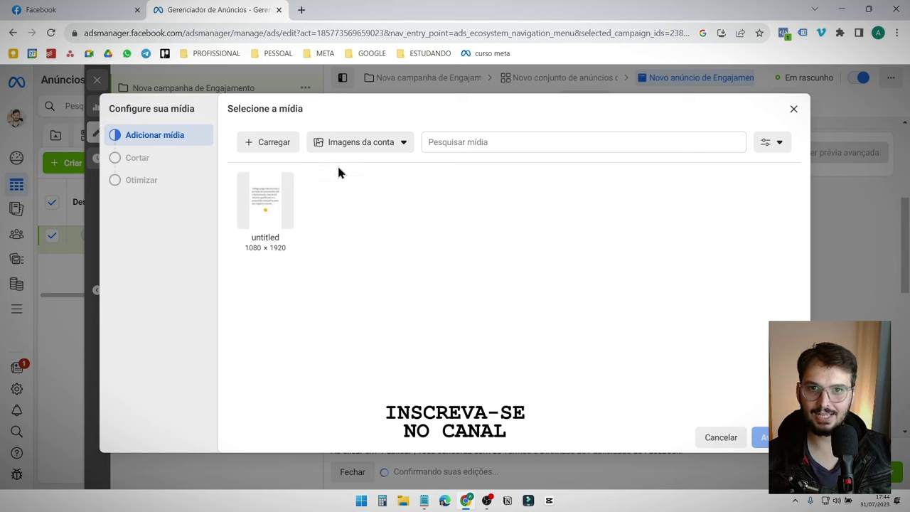
Step: Choose the untitled 1080 × 1920 account image and set its crop for Feeds, Resultados da pesquisa to 1:1
left_click(263, 200)
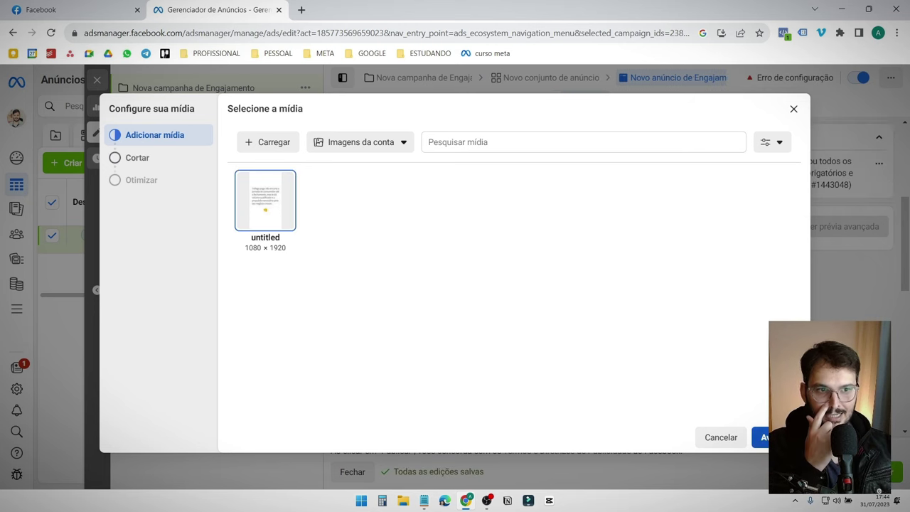
left_click(764, 437)
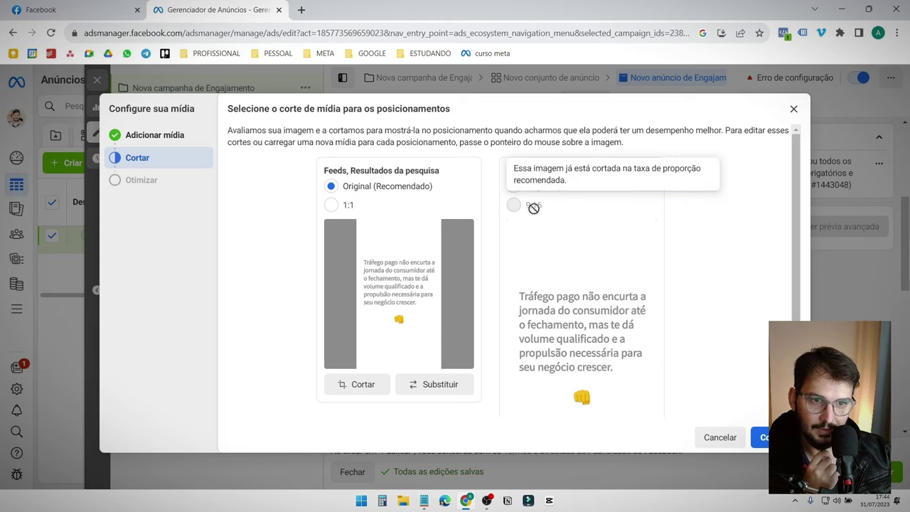
scroll(571, 334, "down", 2)
scroll(572, 334, "up", 2)
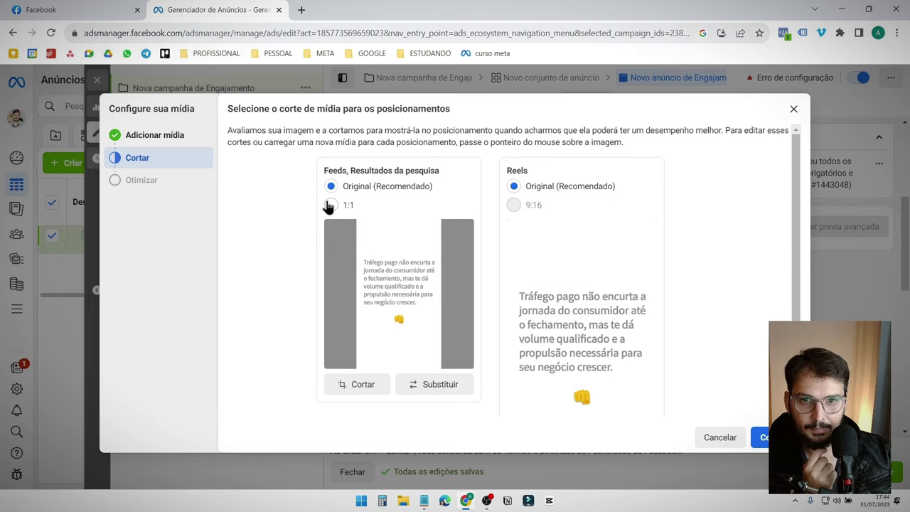
left_click(331, 206)
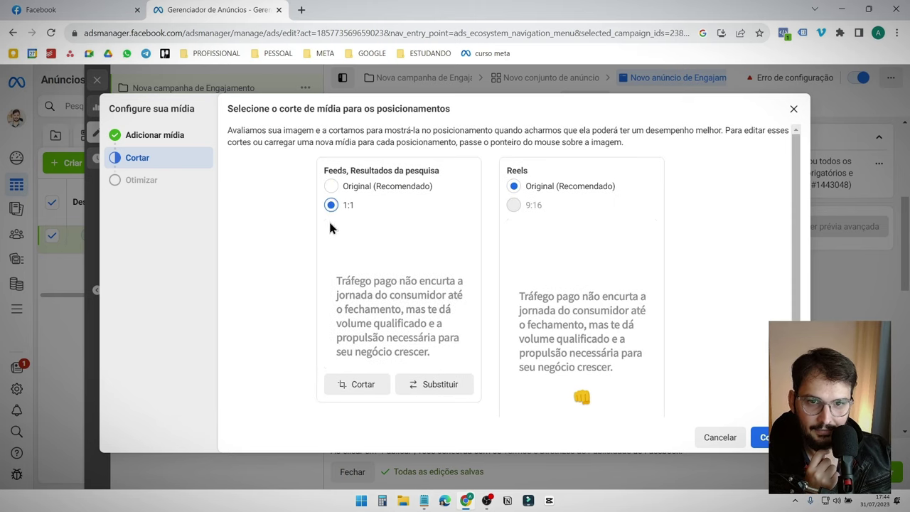
Step: Reposition the square Feeds crop to include the full text and the fist emoji, and finish the media setup
left_click(342, 397)
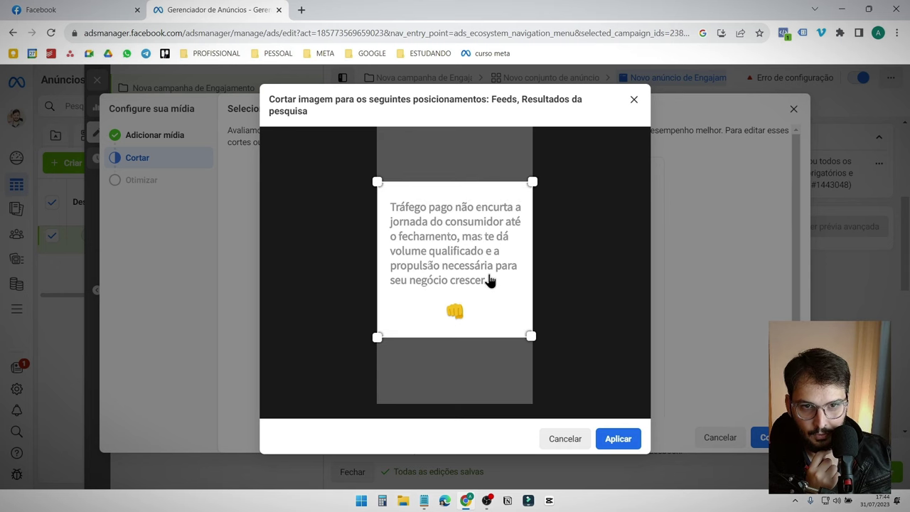
key("Escape")
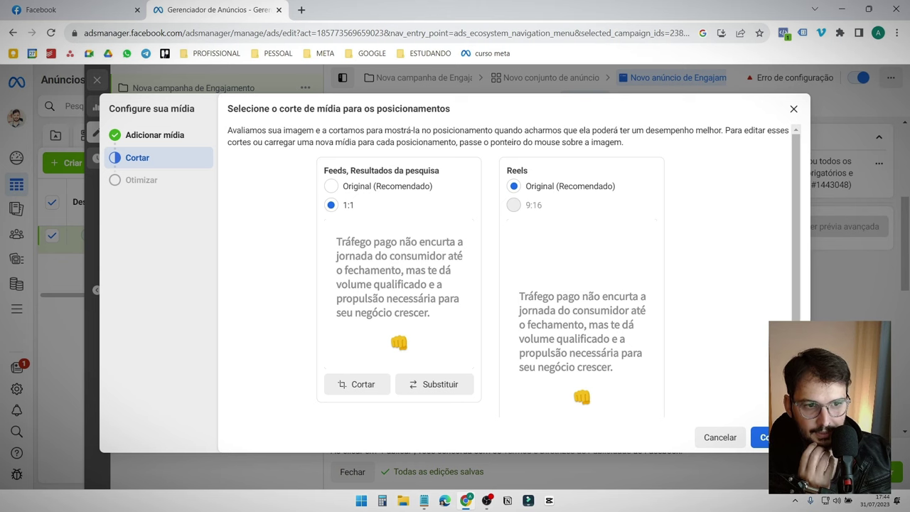
left_click(763, 440)
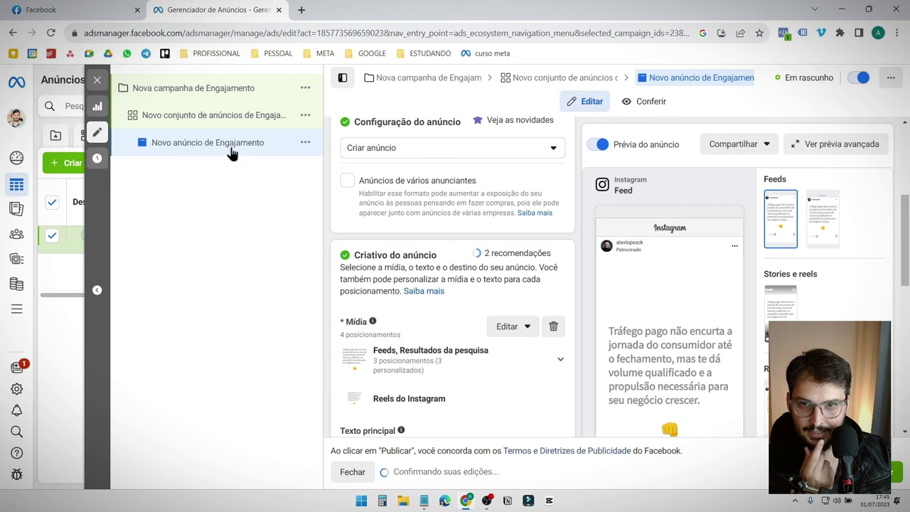
Step: Open the ad set Novo conjunto de anúncios de Engajamento at its Orçamento e programação settings
left_click(238, 116)
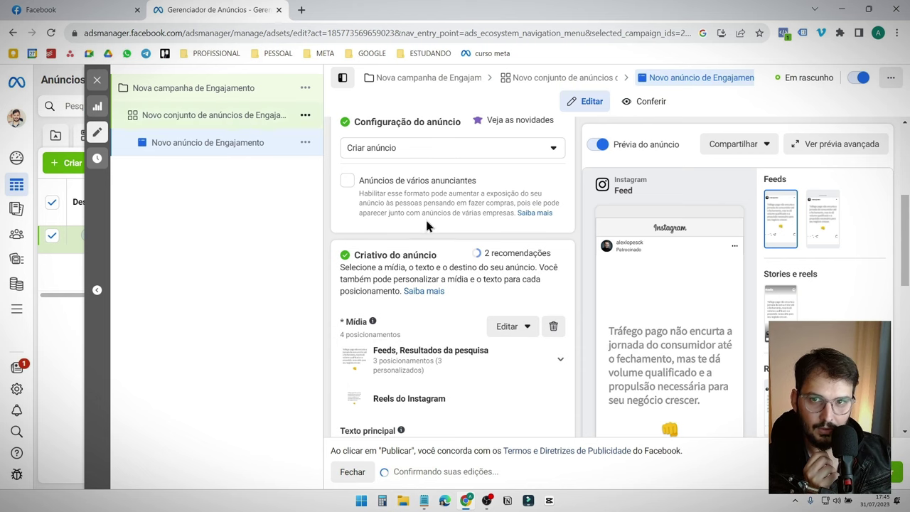
scroll(499, 309, "down", 7)
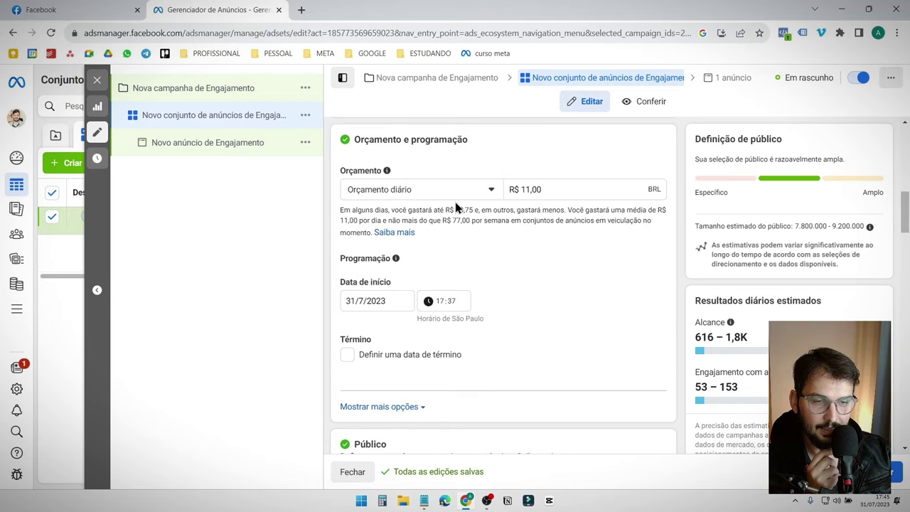
Step: Switch the ad set's budget type to Orçamento total and return it to Orçamento diário
left_click(492, 190)
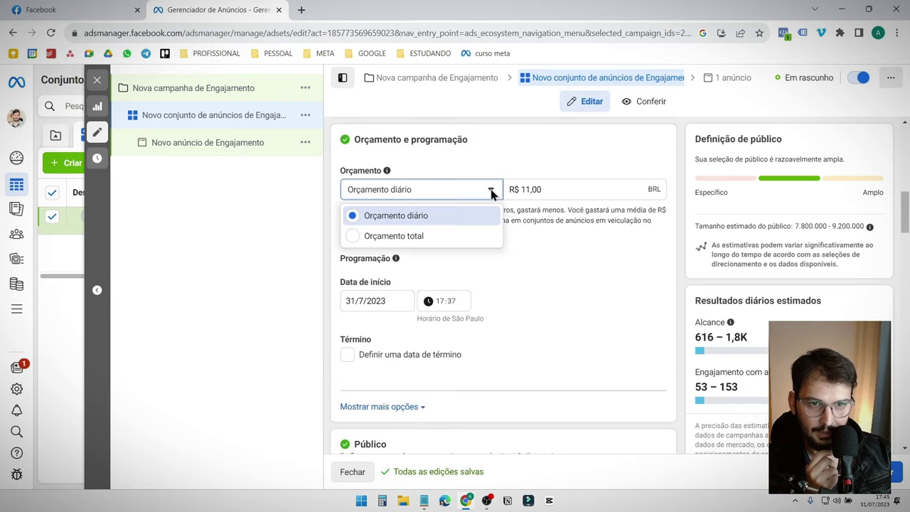
left_click(411, 239)
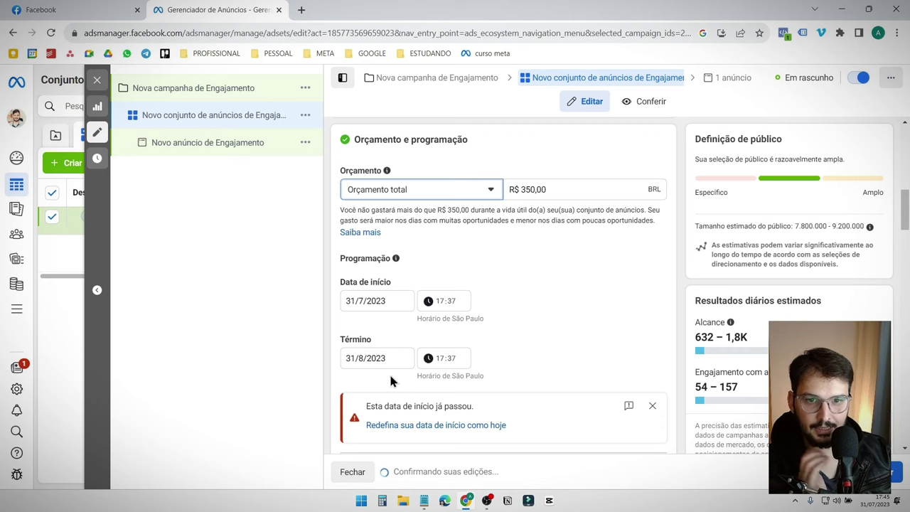
left_click(443, 197)
left_click(425, 215)
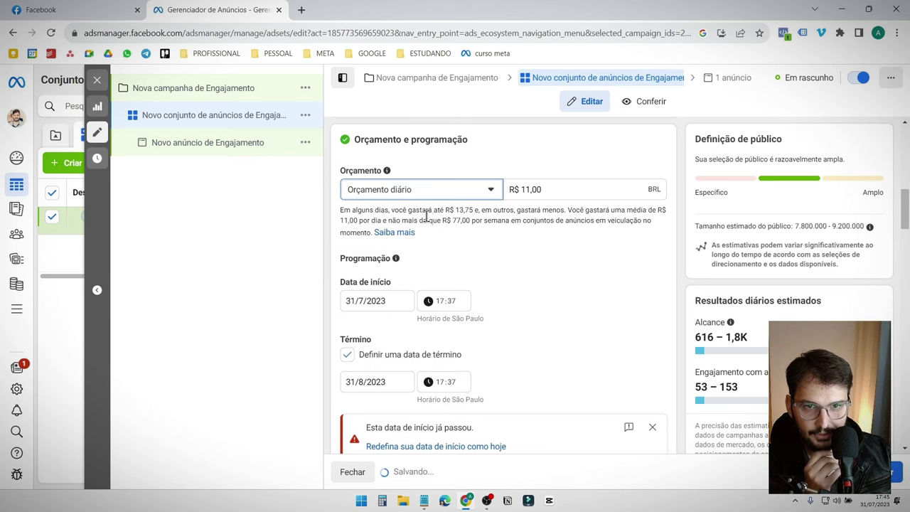
Step: Set the ad set's daily budget to R$ 15,00
triple_click(526, 192)
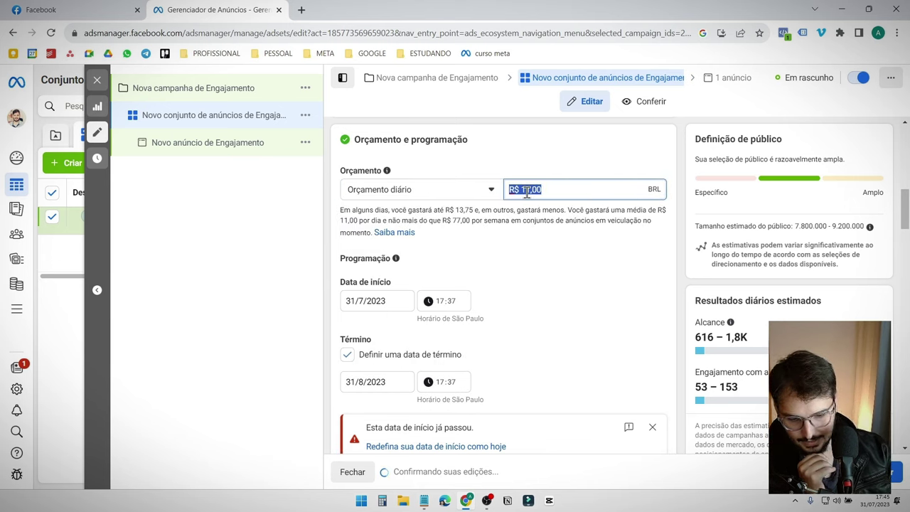
type("15")
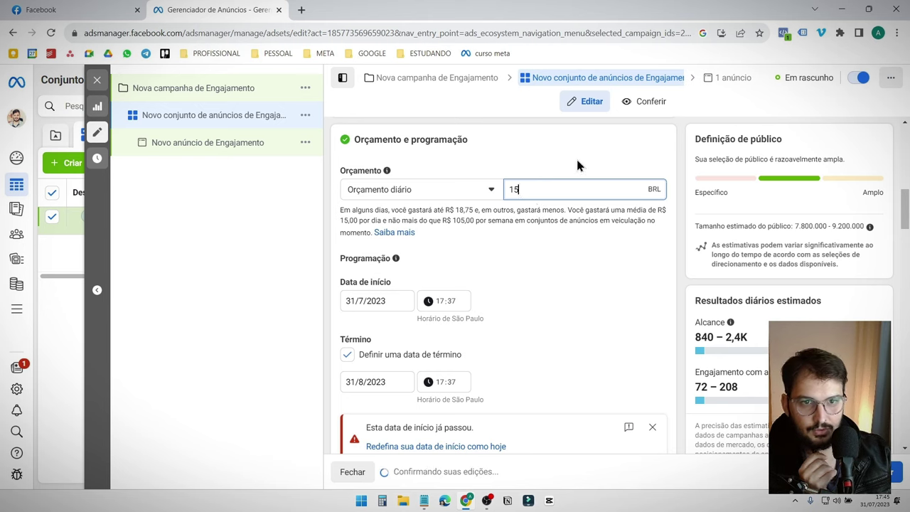
left_click(577, 163)
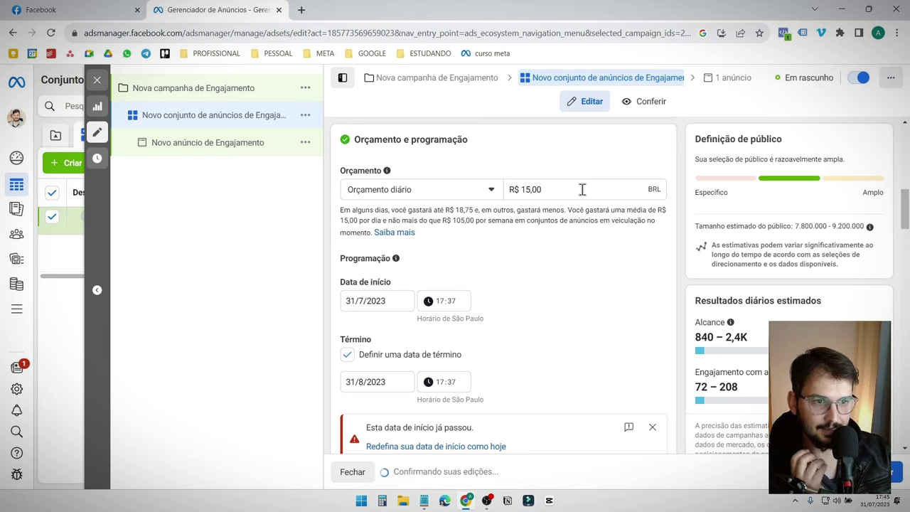
Step: Set the ad set's daily budget to R$ 5,00 and turn off its end date
triple_click(545, 189)
type("5")
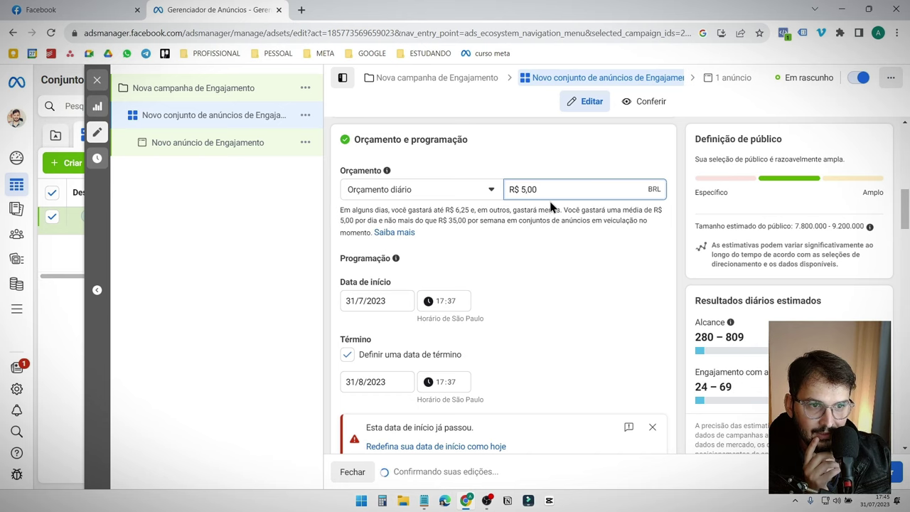
left_click(343, 367)
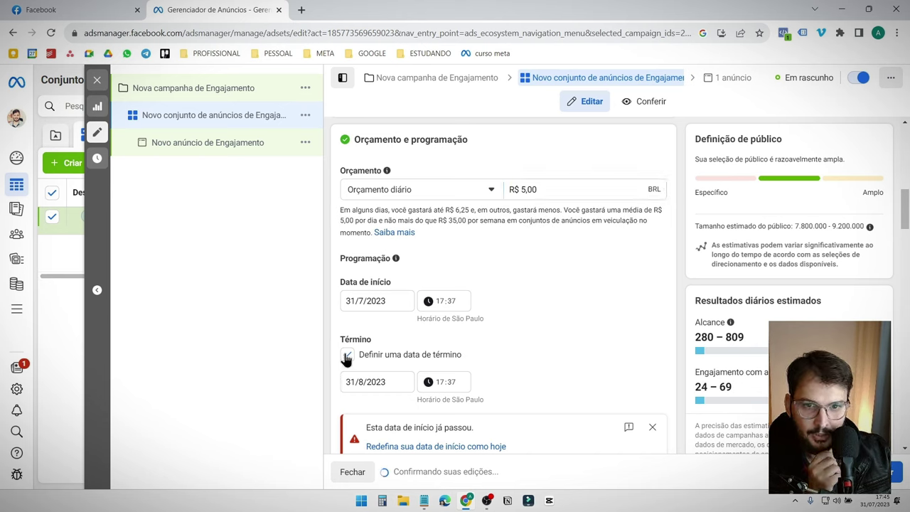
left_click(346, 355)
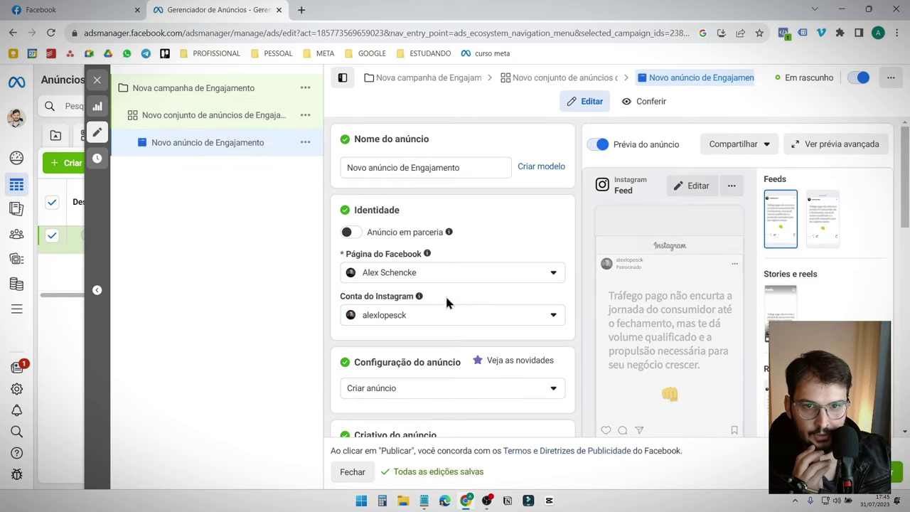
Step: Set the call to action of the ad Novo anúncio de Engajamento to Saiba mais and open its URL do site field for entry
scroll(446, 302, "down", 6)
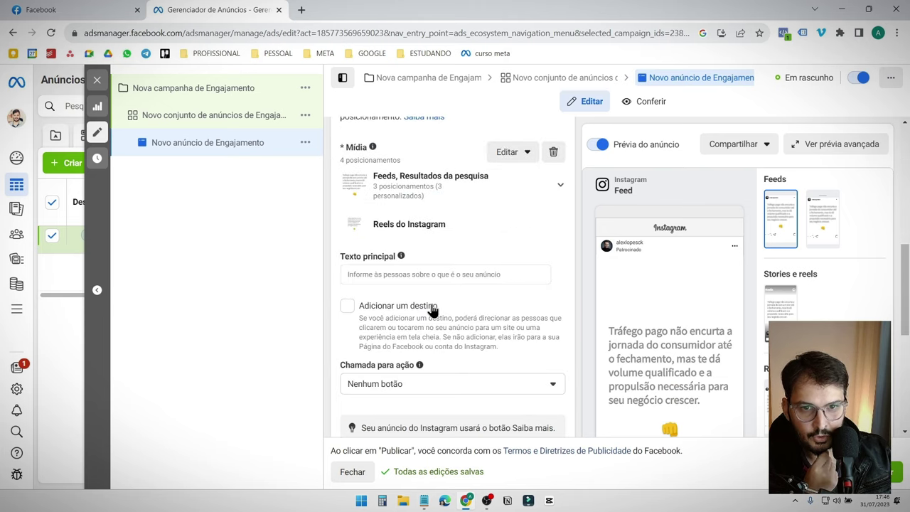
scroll(434, 302, "down", 2)
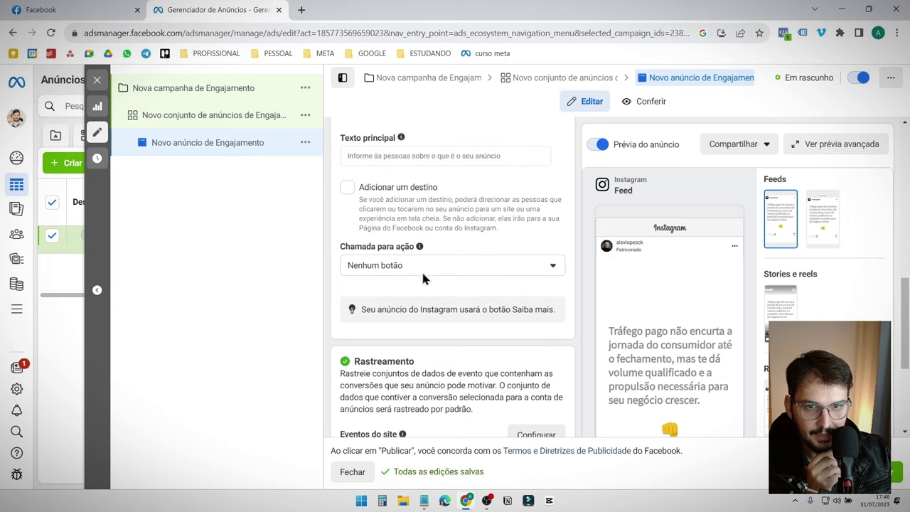
left_click(422, 272)
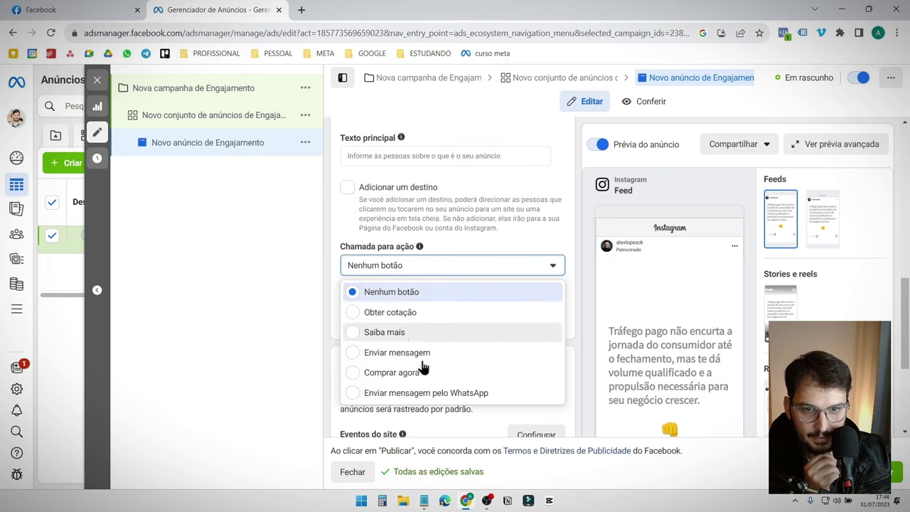
left_click(384, 332)
scroll(382, 357, "down", 1)
left_click(374, 343)
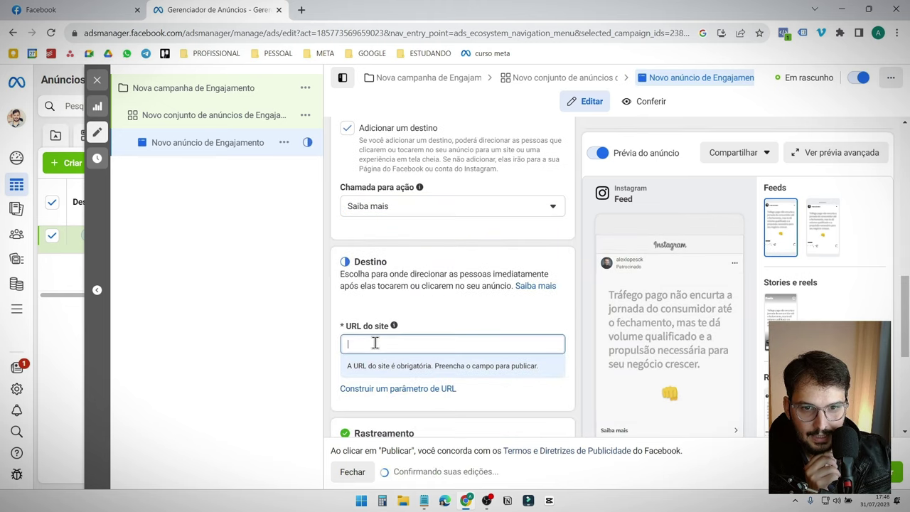
scroll(483, 327, "down", 1)
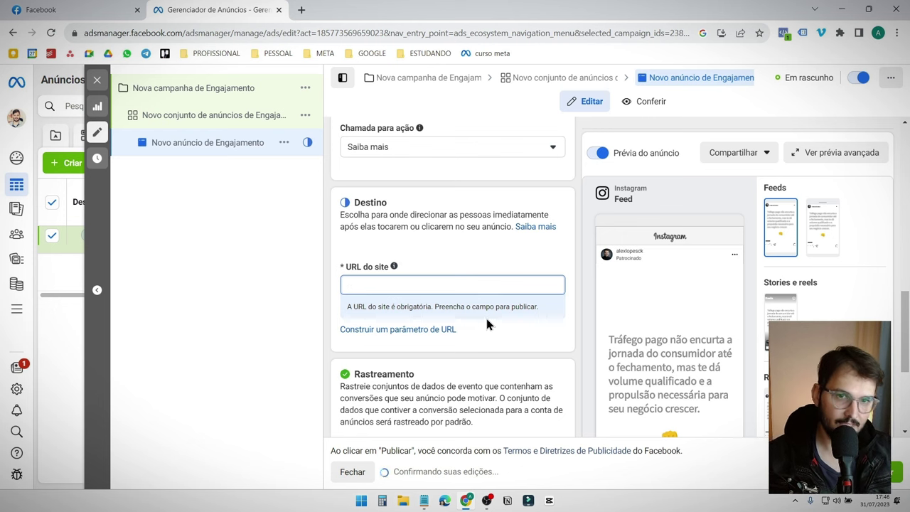
left_click(301, 9)
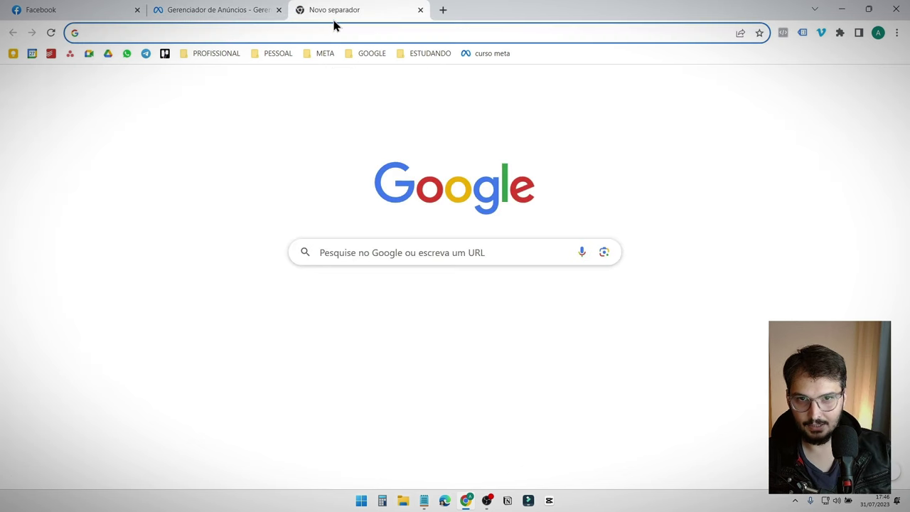
type("instagr")
key("ctrl+w")
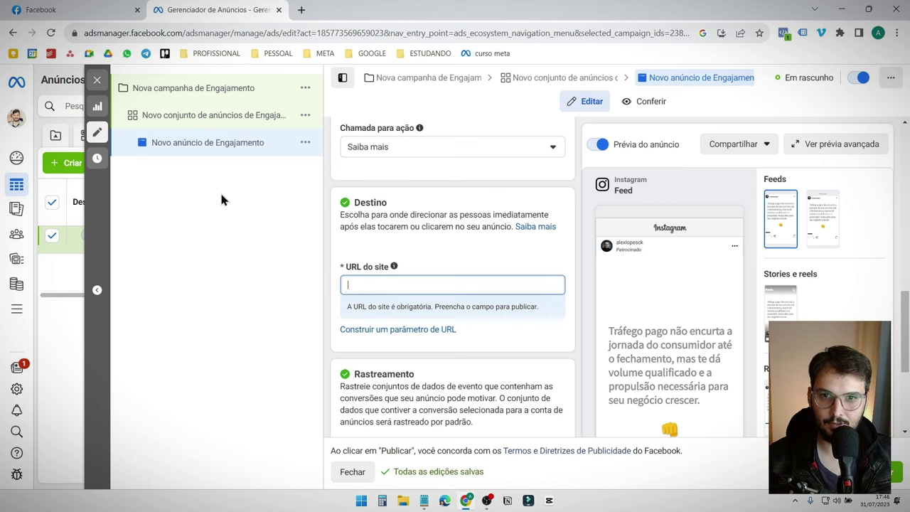
left_click(228, 33)
left_click(381, 288)
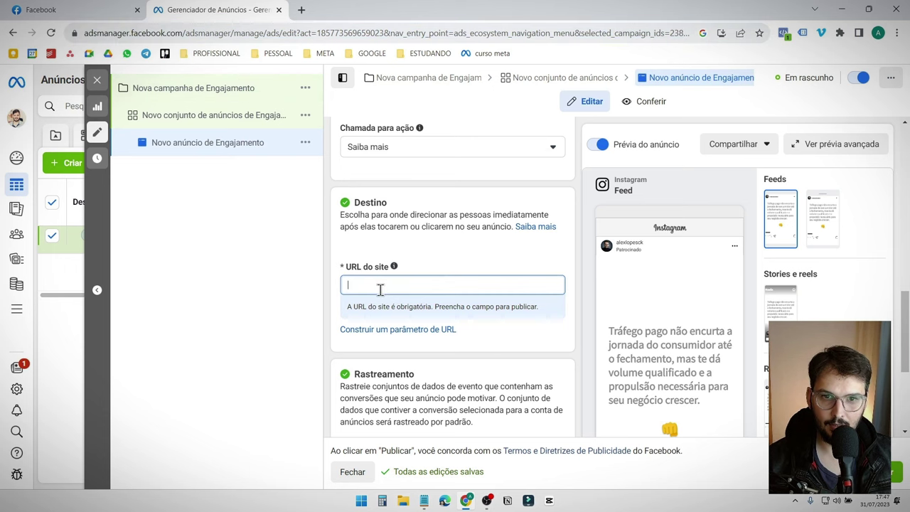
scroll(425, 270, "down", 3)
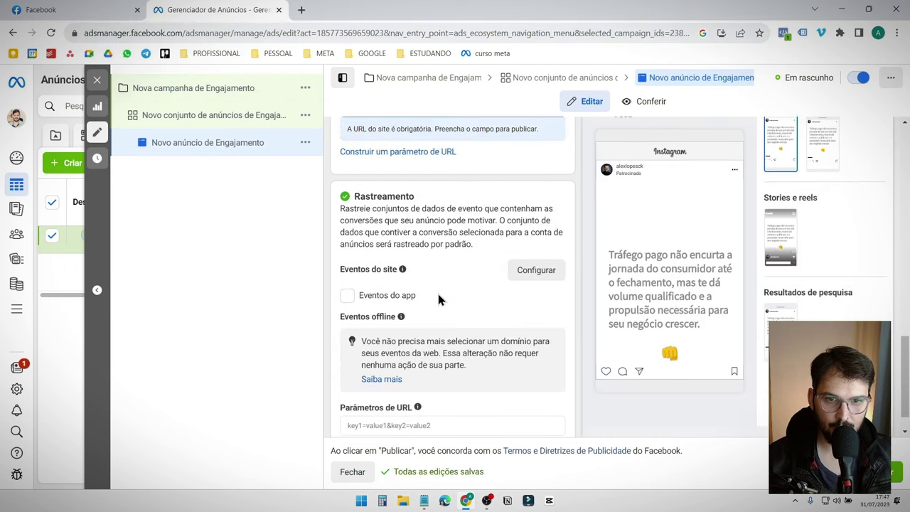